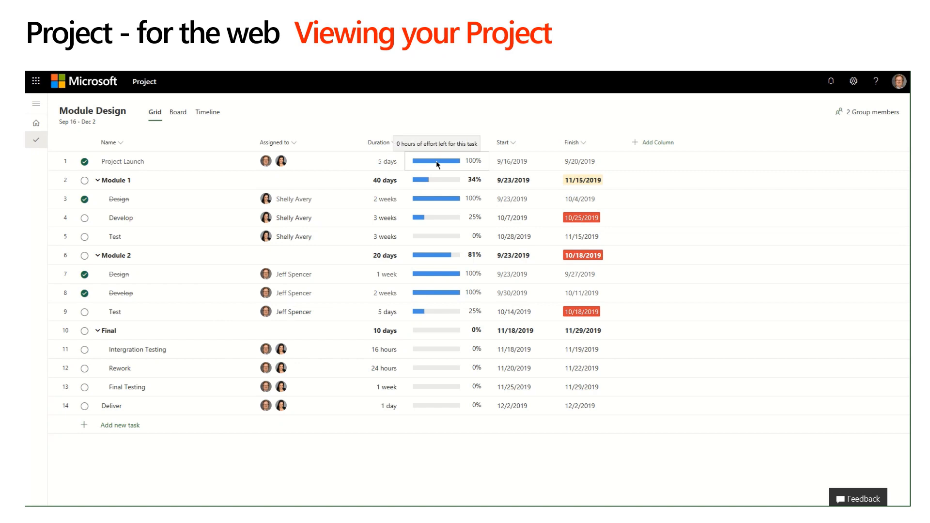
Look over the columns that can be added to the grid, and view the task board grouped by Bucket.
left_click(649, 145)
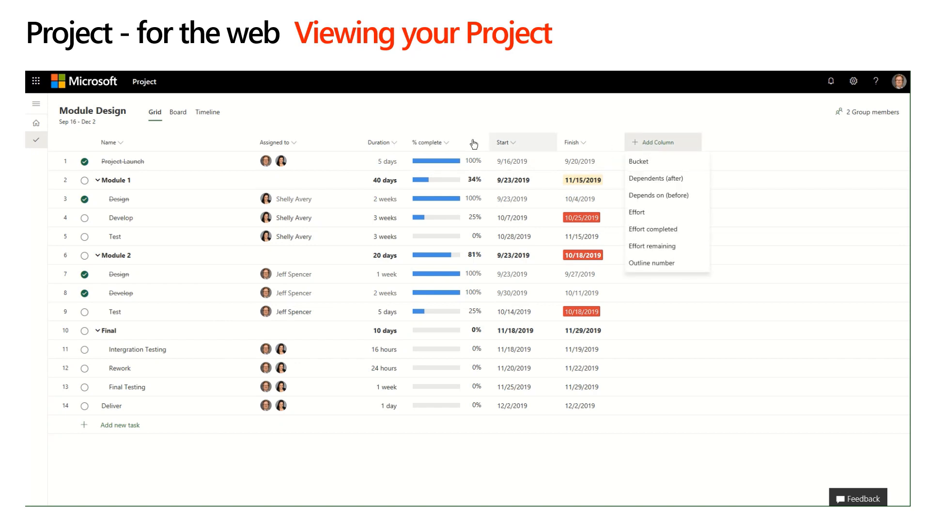
left_click(178, 114)
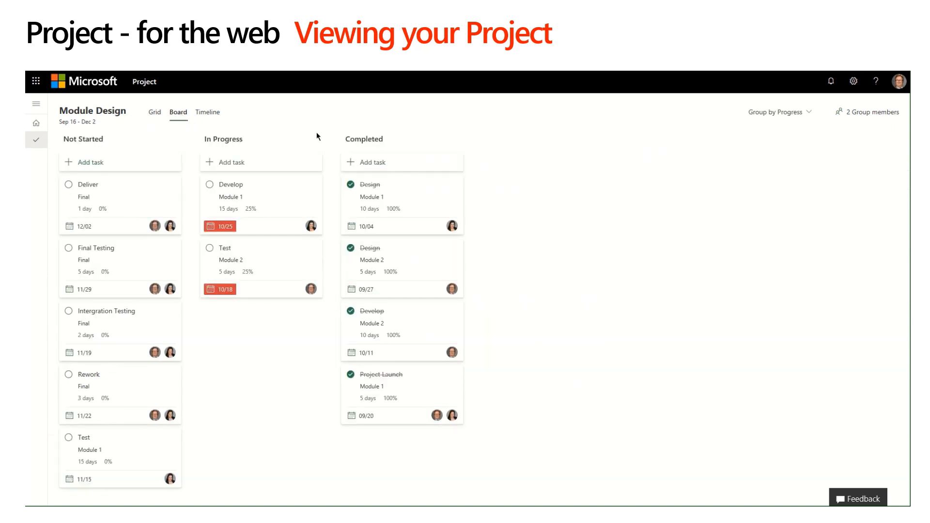
left_click(757, 113)
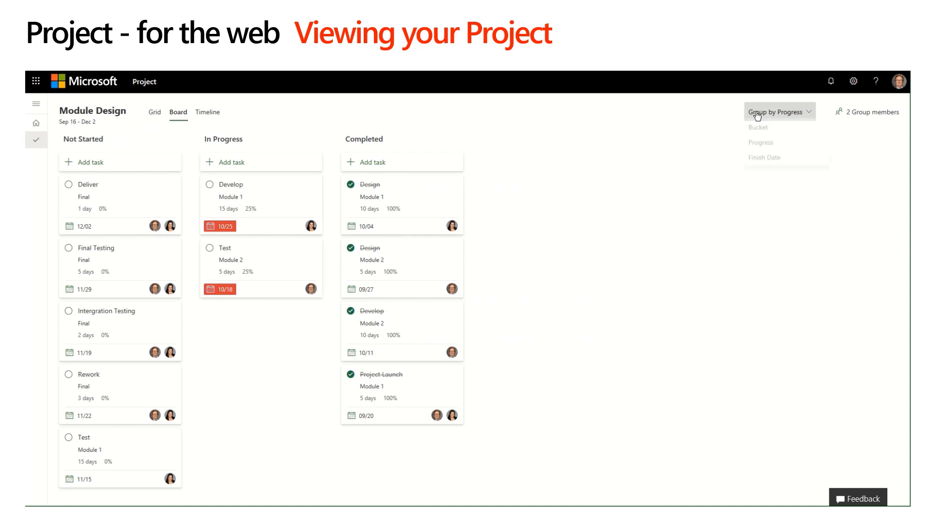
left_click(759, 128)
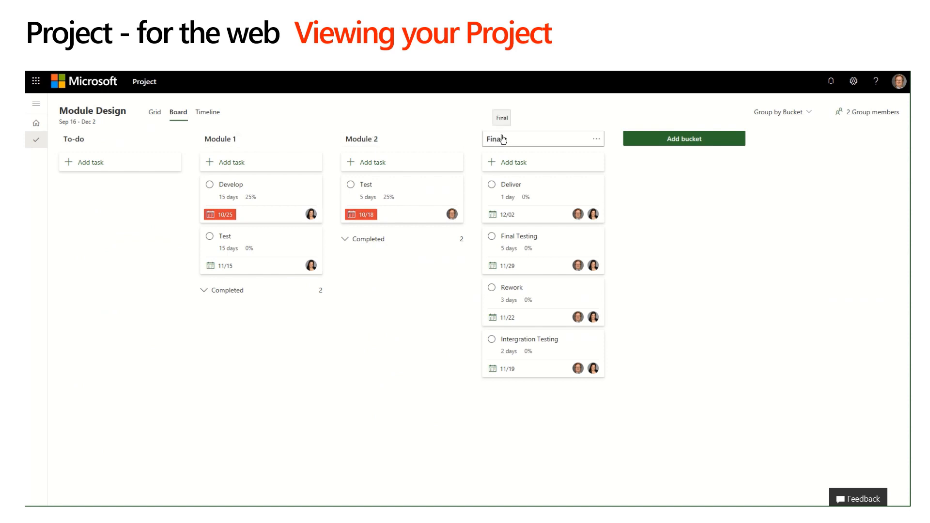
View the Module Design timeline and examine its earlier tasks and dependencies.
left_click(208, 113)
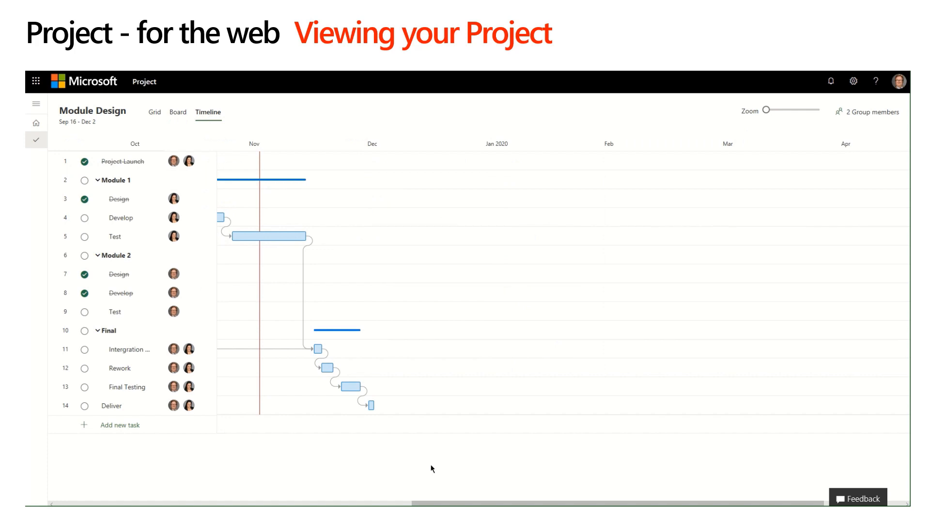
left_click_drag(437, 503, 334, 502)
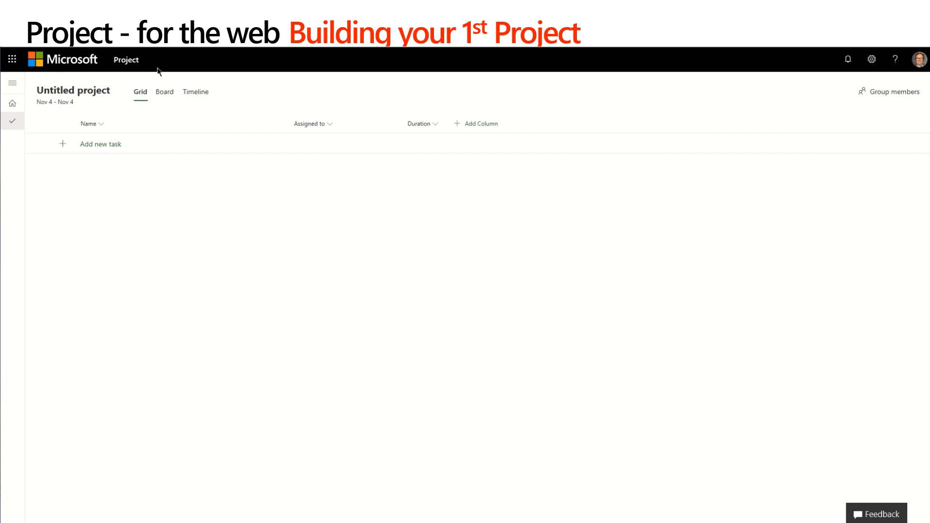
Name the untitled project Solace and set its start date to 11/11/2019.
left_click(85, 95)
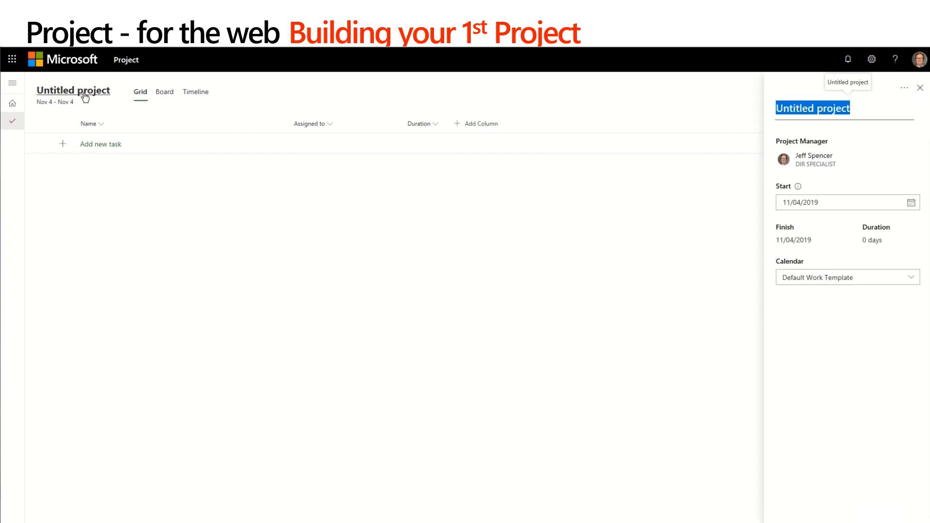
type("Solace")
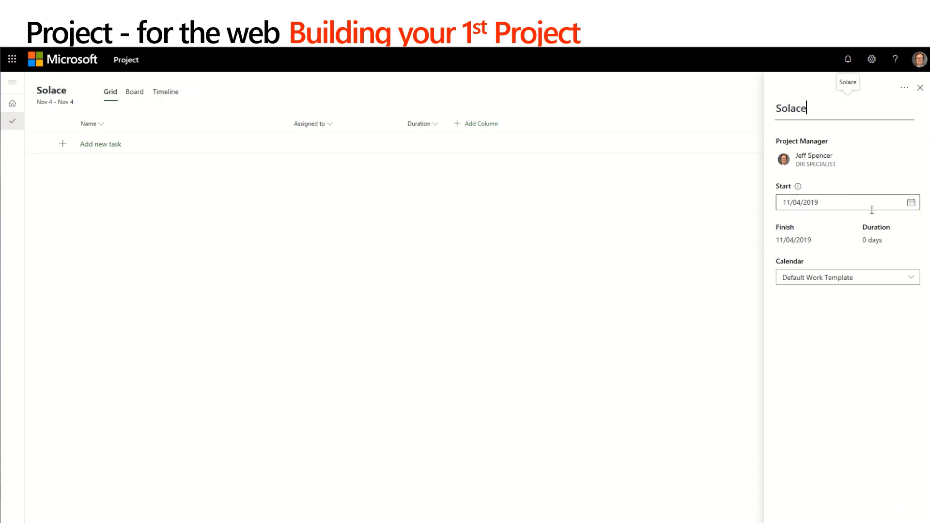
left_click(911, 204)
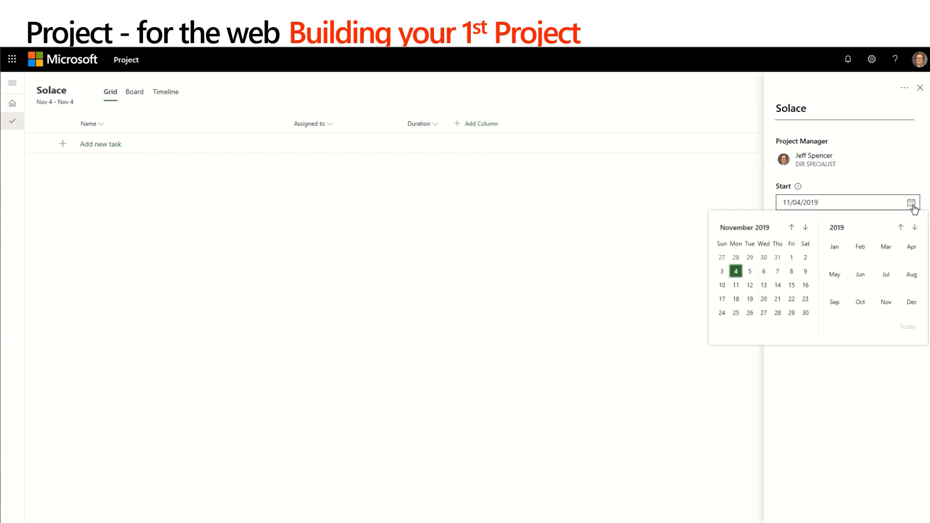
left_click(736, 286)
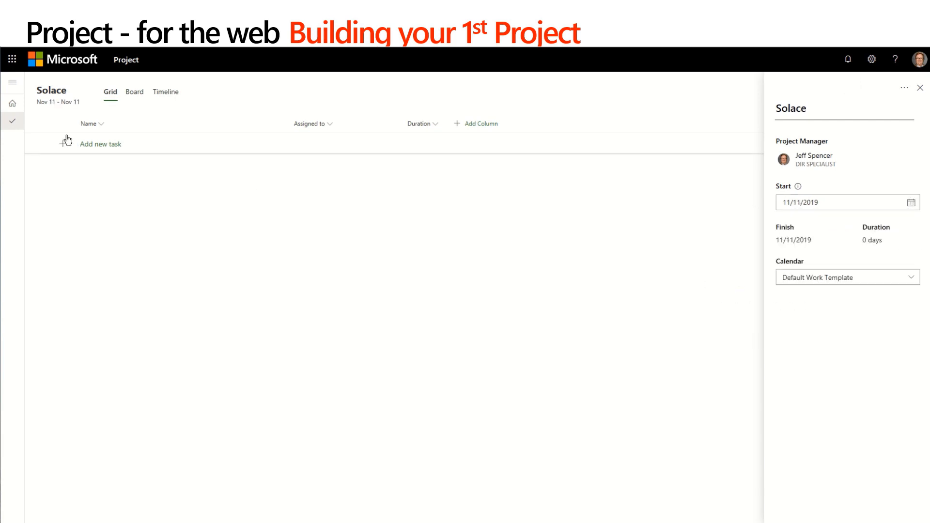
Add the tasks "Project Kick-Off Meeting" and "Phase 1" to the project grid.
left_click(92, 144)
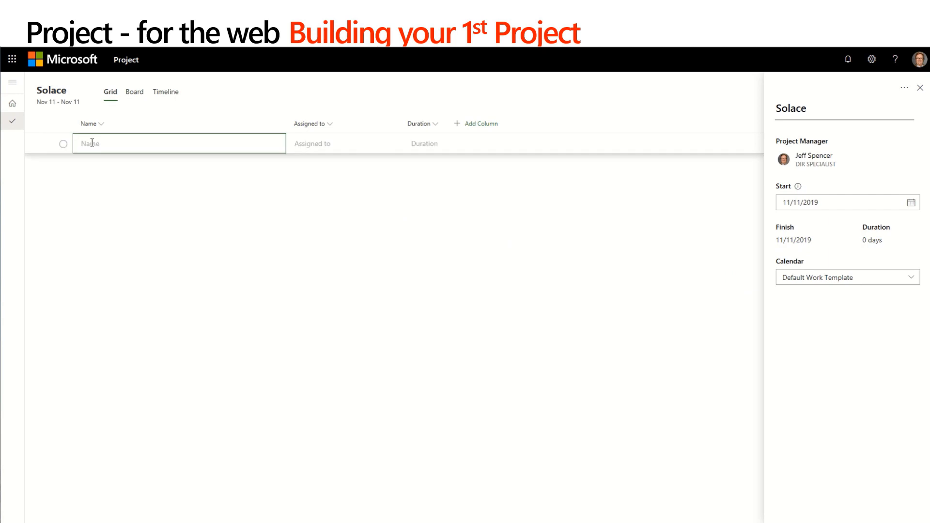
type("Project Kick-Off Meeting")
key("Return")
type("Phase 1")
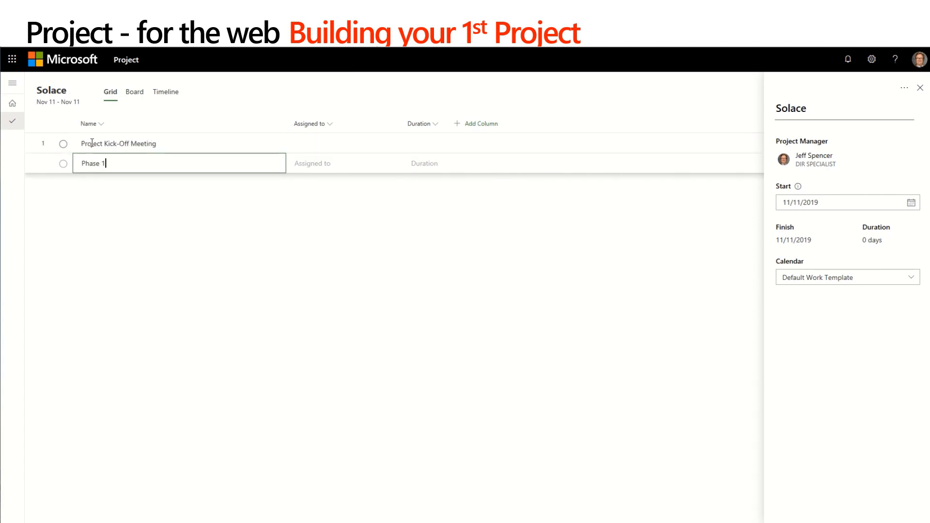
key("Return")
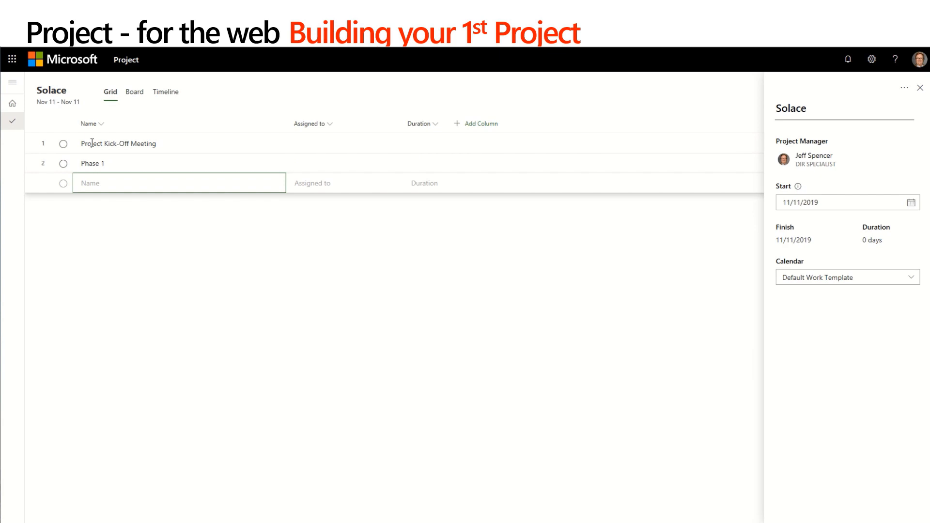
Add the tasks "Design", "Build" and "Test" below Phase 1.
type("Design")
key("Return")
type("Build")
key("Return")
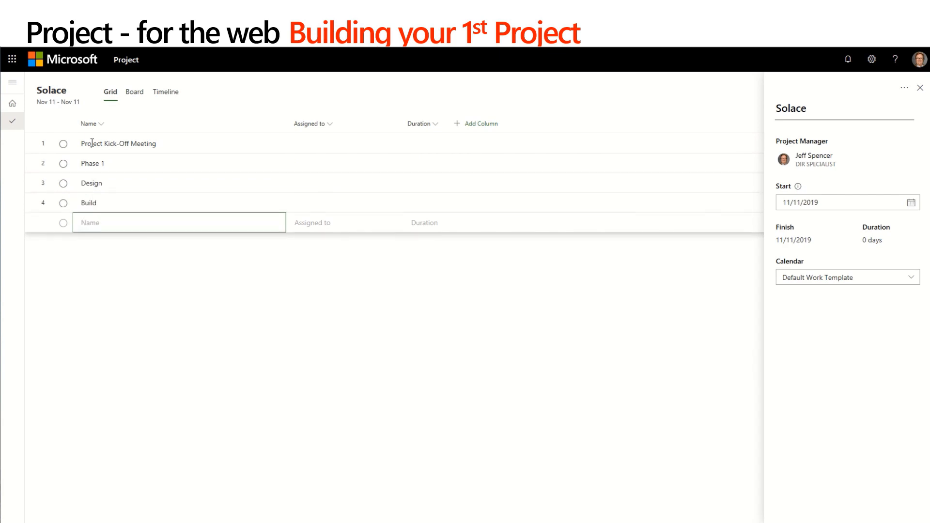
type("Test")
key("Return")
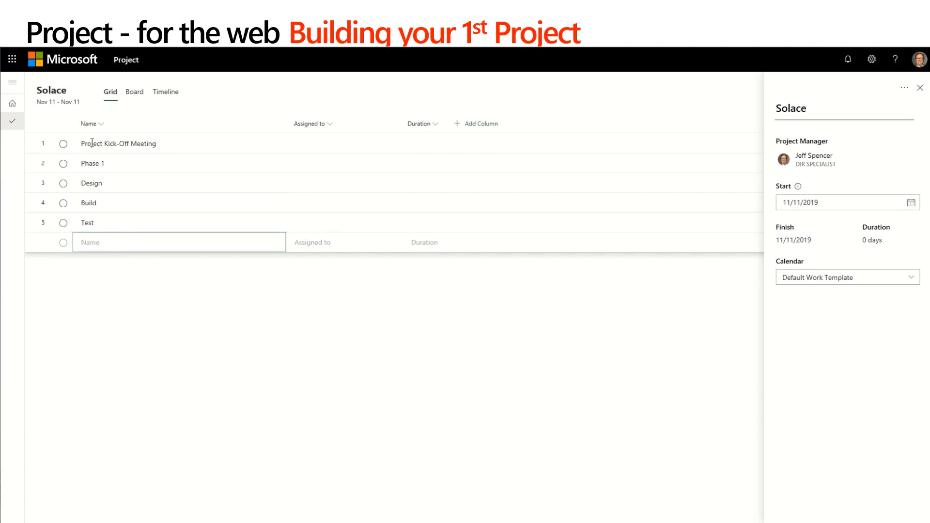
Add a "Phase 2" task followed by the tasks "Design", "Build" and "Test".
type("Phase 2")
key("Return")
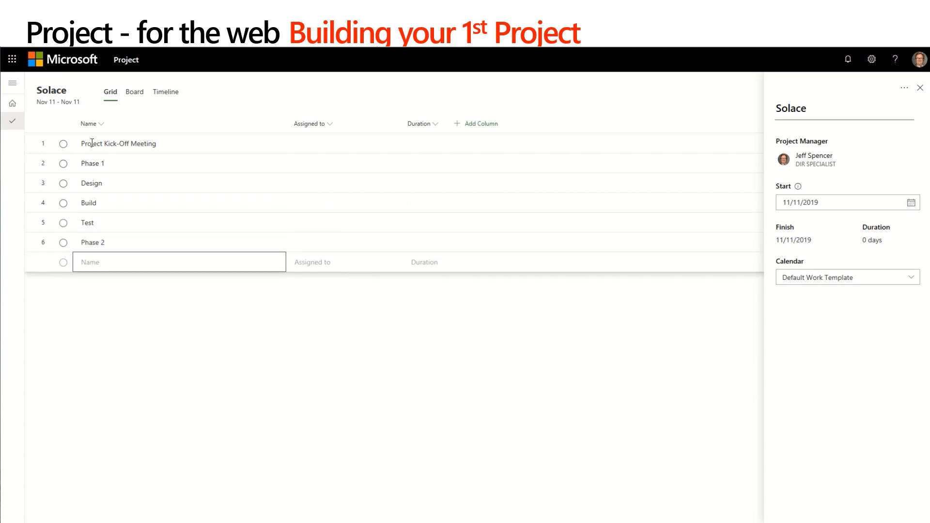
type("Design")
key("Return")
type("B")
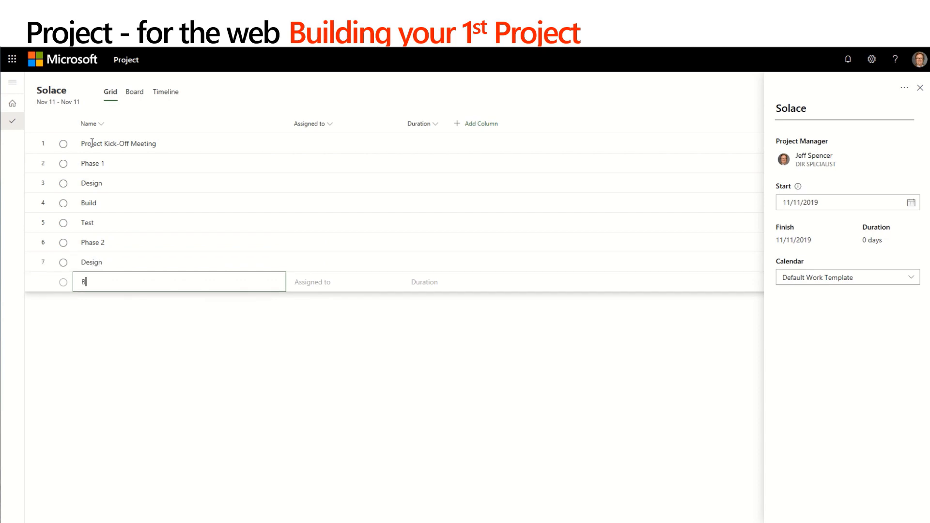
type("uild")
key("Return")
type("Test")
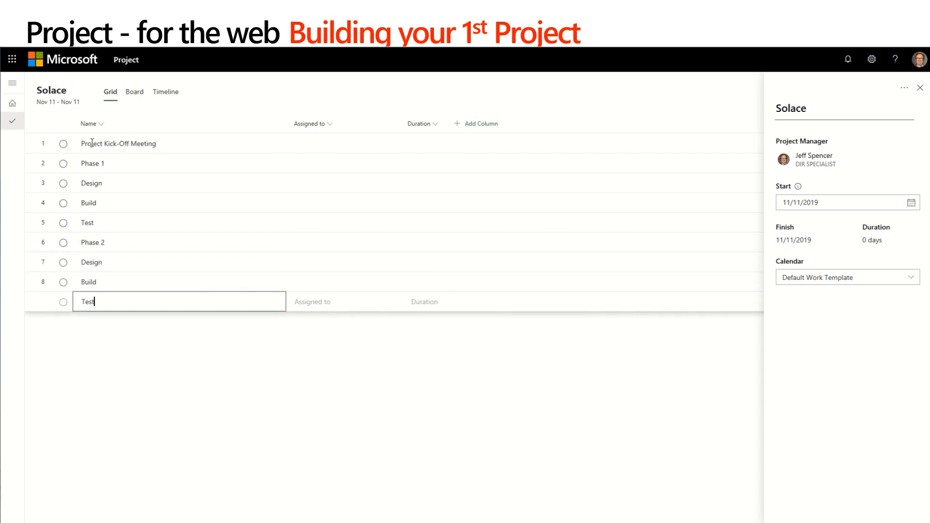
key("Return")
Add a final task named "Project Complete" at the end of the task list.
type("Pro")
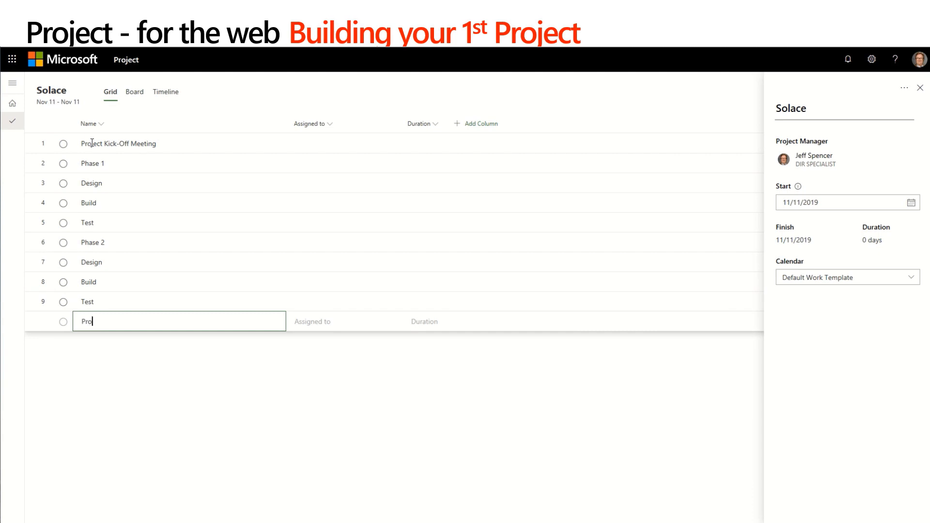
type("ject Complete")
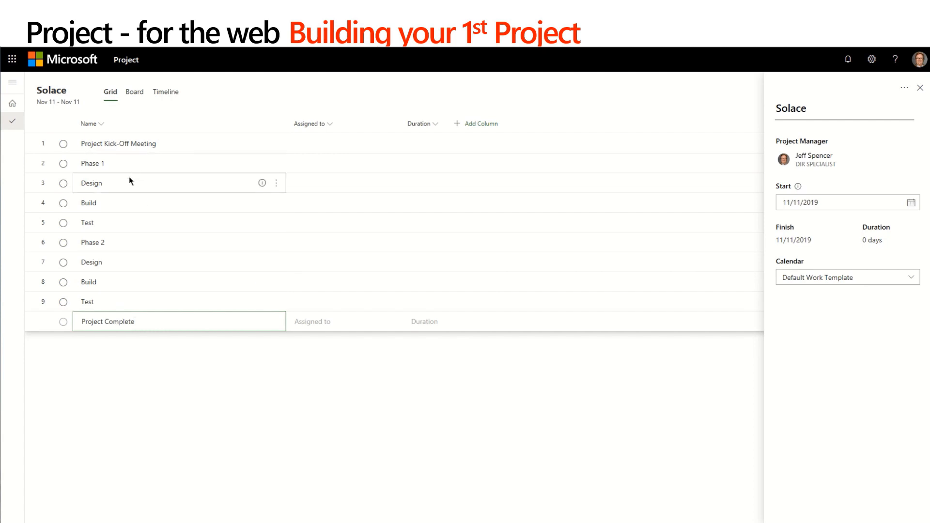
key("Return")
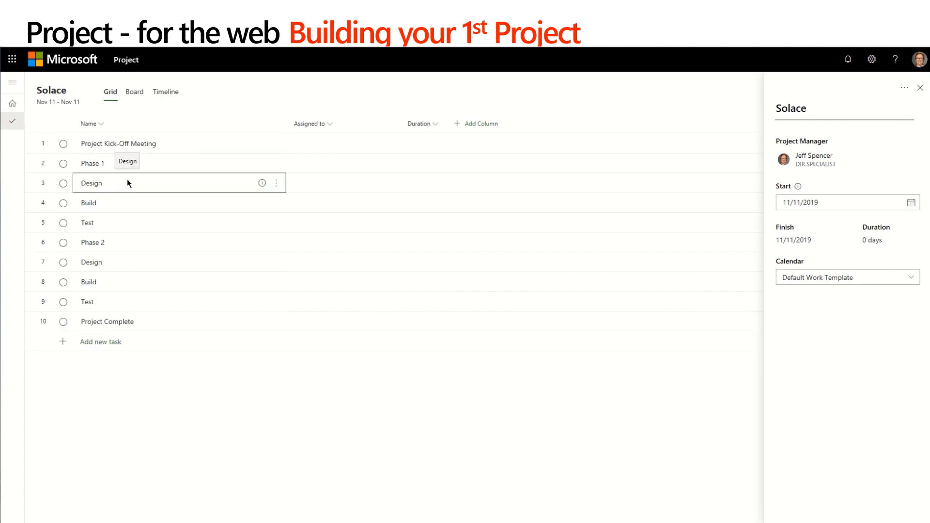
Make the first Design, Build and Test tasks subtasks of Phase 1.
left_click_drag(127, 183, 127, 222)
right_click(134, 206)
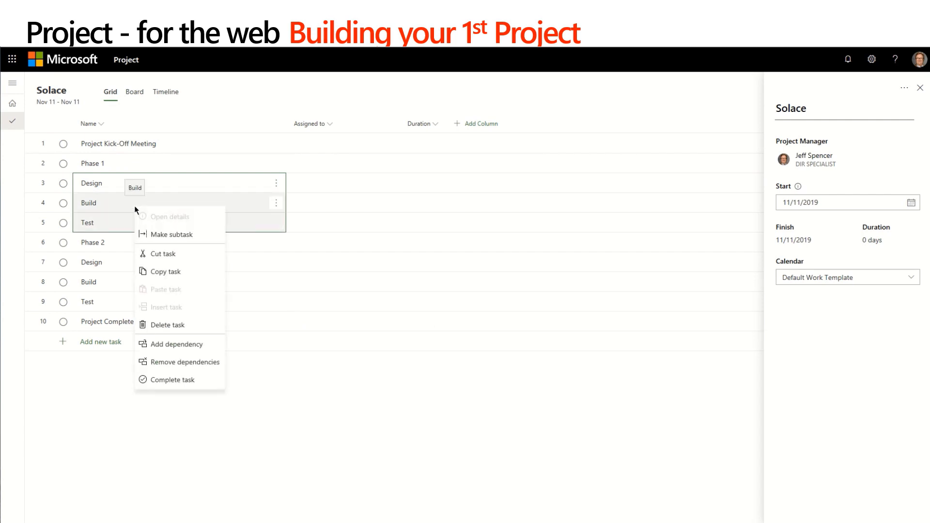
left_click(171, 237)
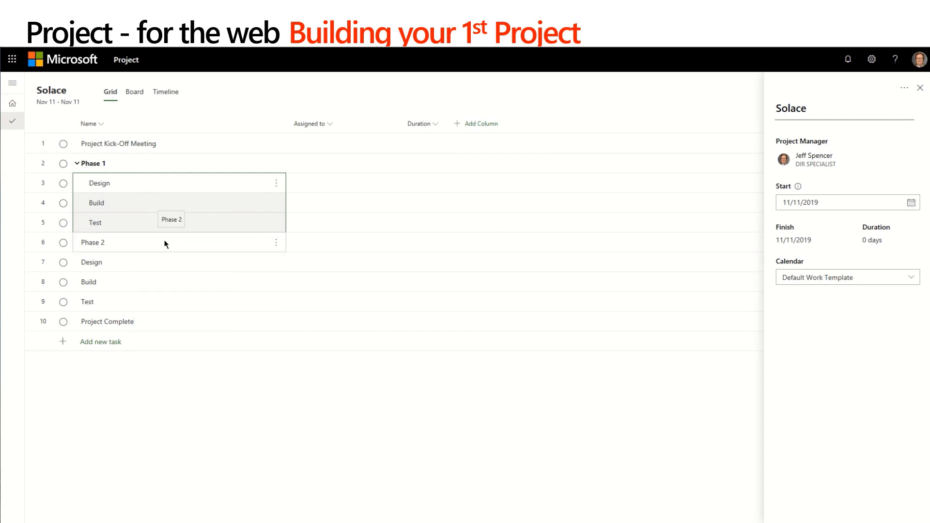
Make the second set of Design, Build and Test tasks subtasks of Phase 2.
left_click_drag(131, 261, 129, 299)
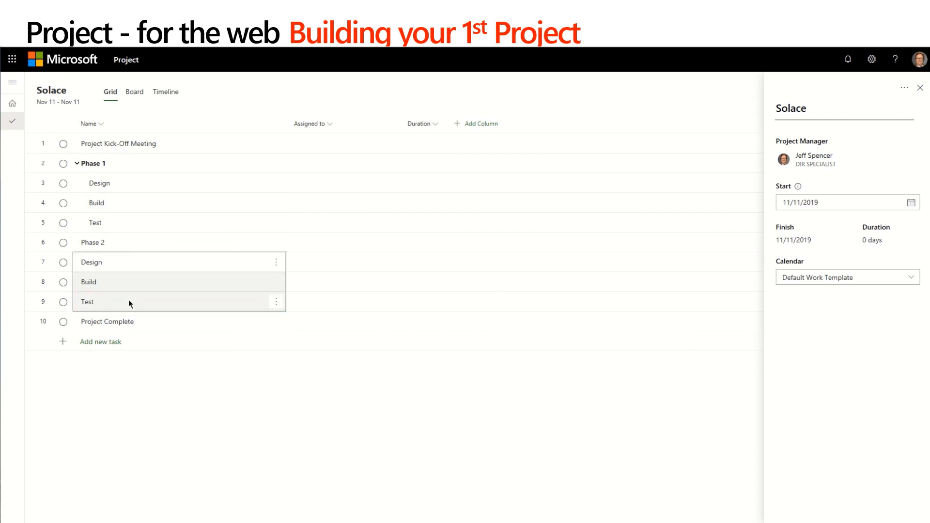
right_click(138, 289)
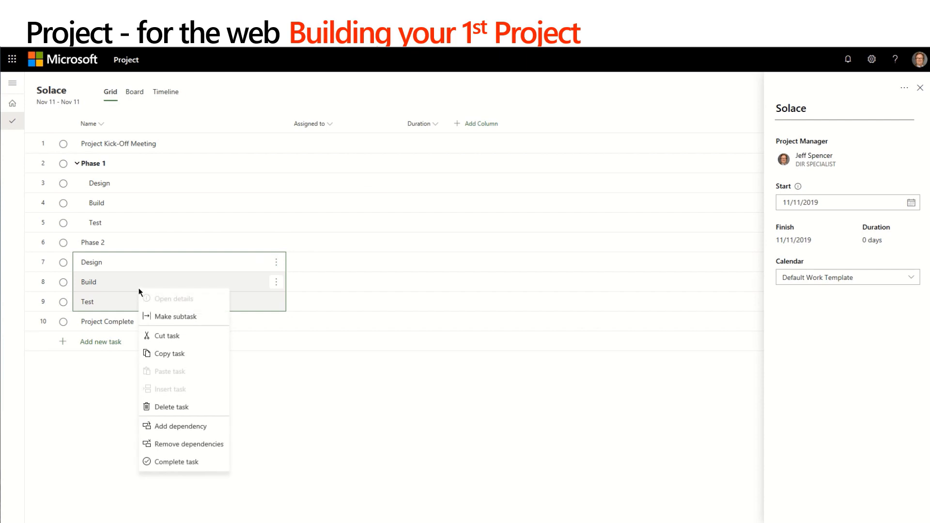
left_click(163, 316)
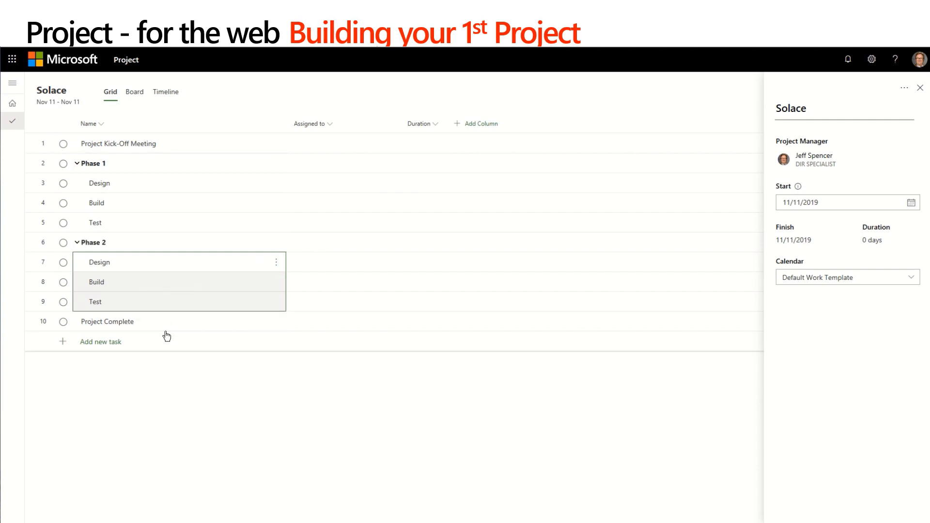
Set the duration of the Project Kick-Off Meeting task to 1 week.
left_click(416, 143)
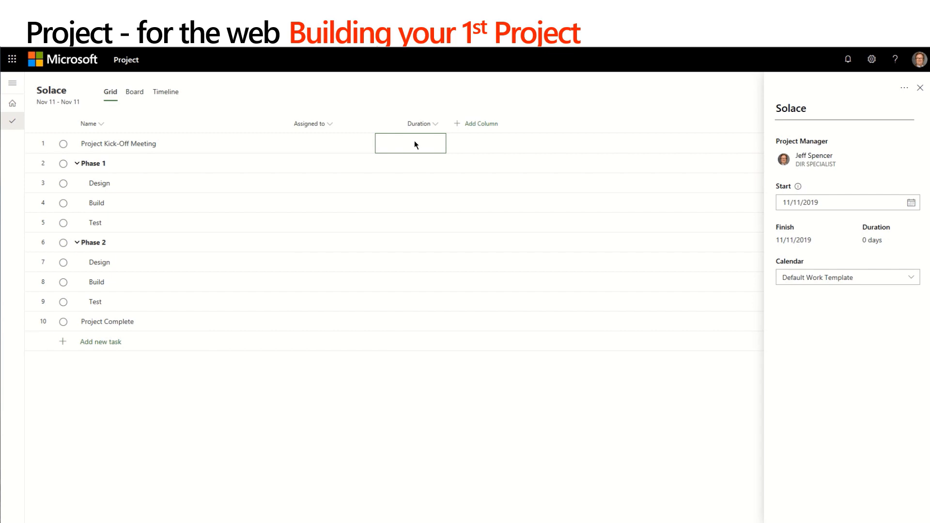
type("1wk")
key("Return")
Set the Phase 1 subtask durations to 10 days for Design, 15 days for Build and 40 hours for Test.
key("Down")
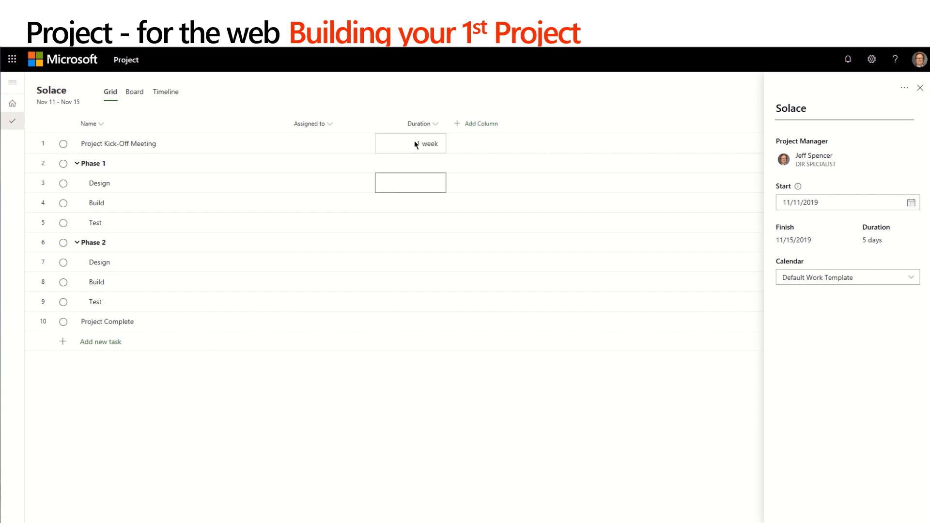
type("10d")
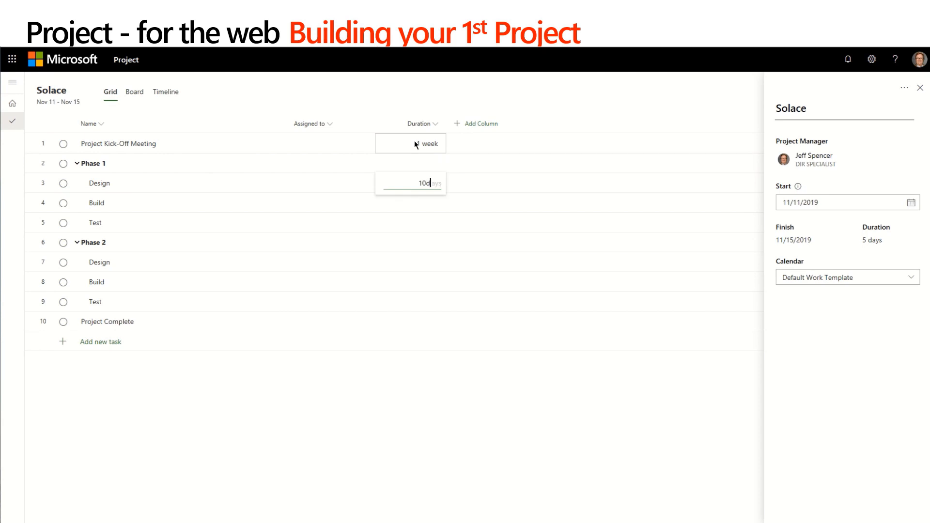
key("Return")
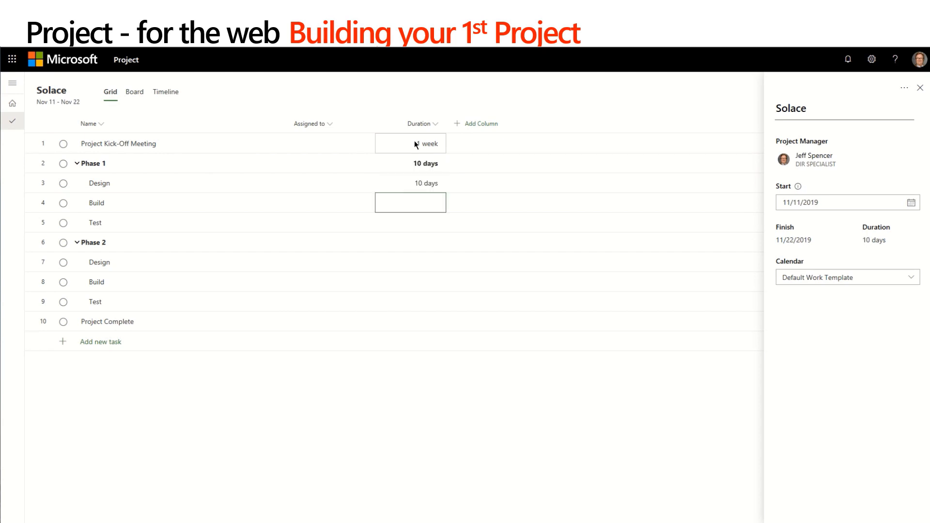
type("15d")
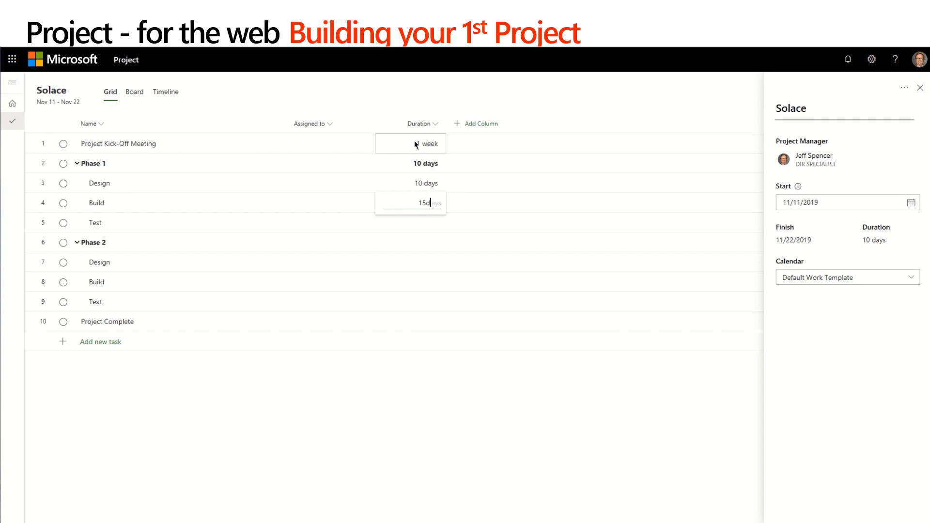
key("Return")
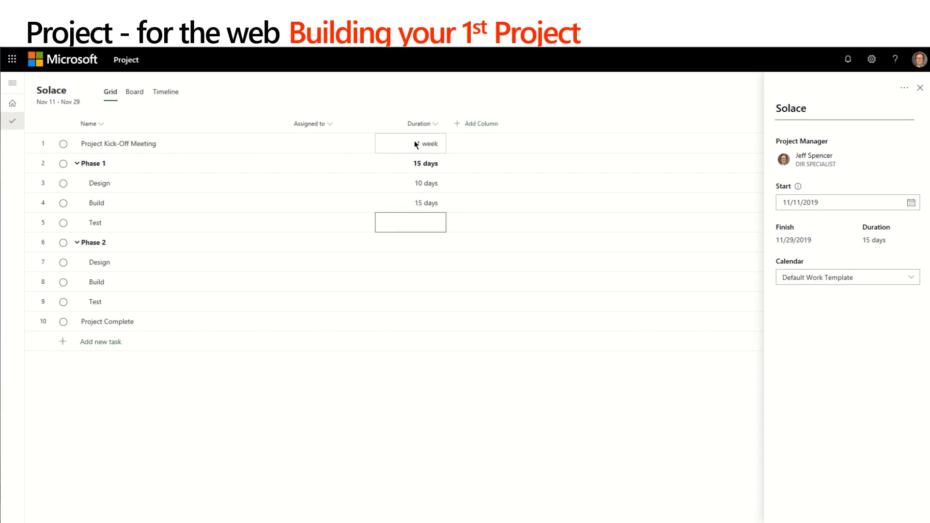
type("40h")
key("Return")
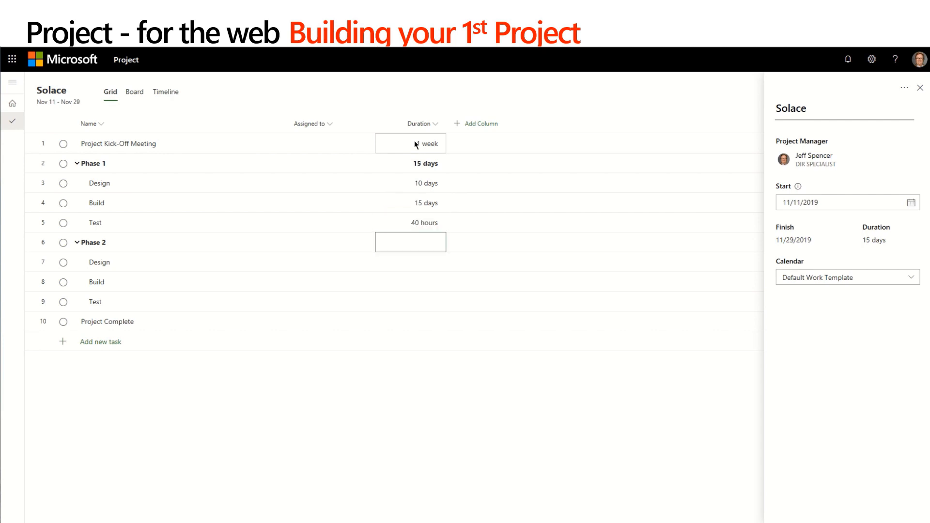
Set the Phase 2 subtask durations to 3 weeks for Design, 2 weeks for Build and 1 week for Test.
key("Down")
type("3w")
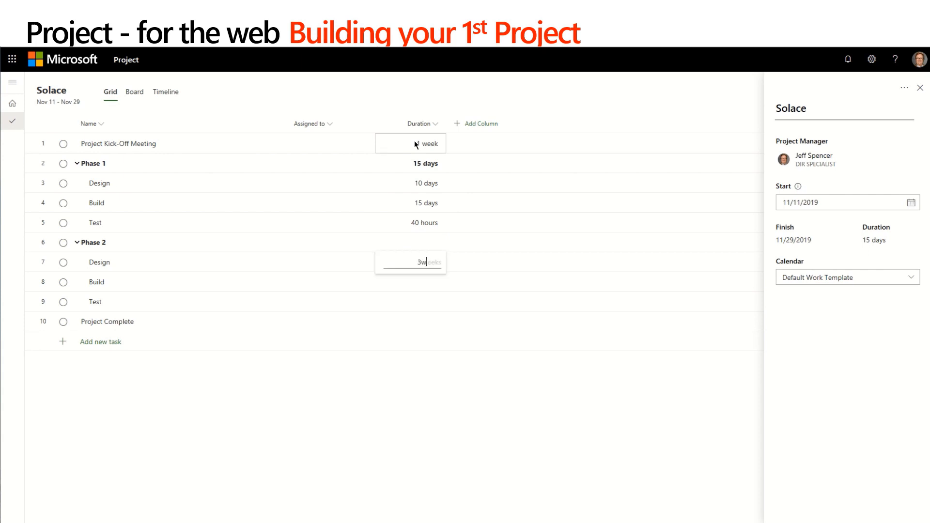
key("Return")
type("2w")
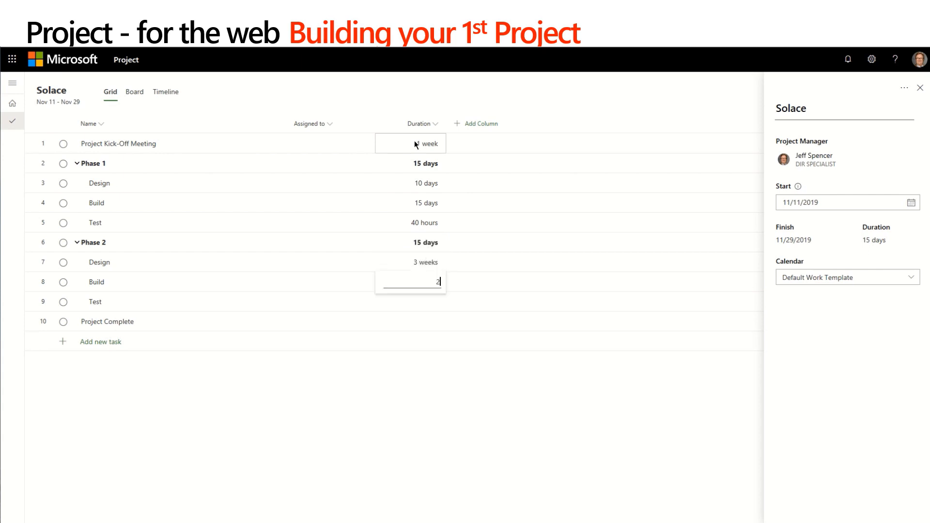
key("Return")
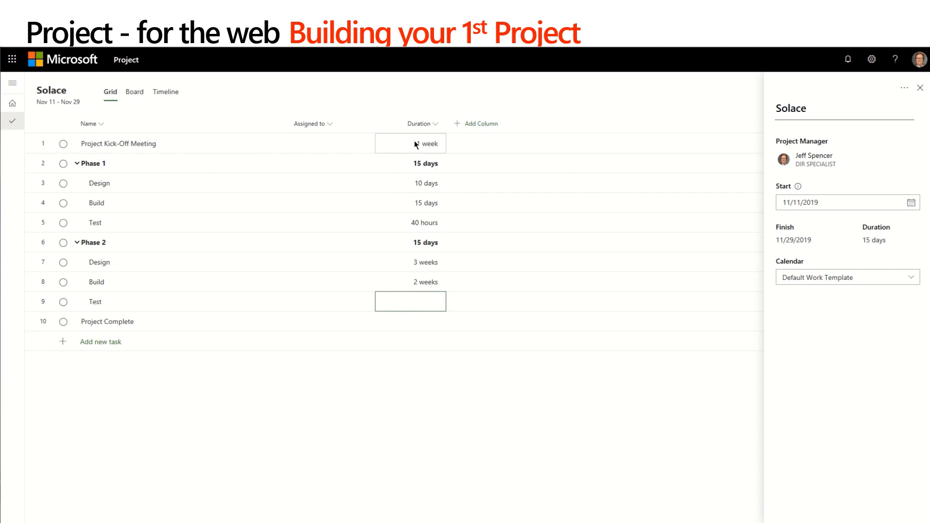
type("1w")
key("Return")
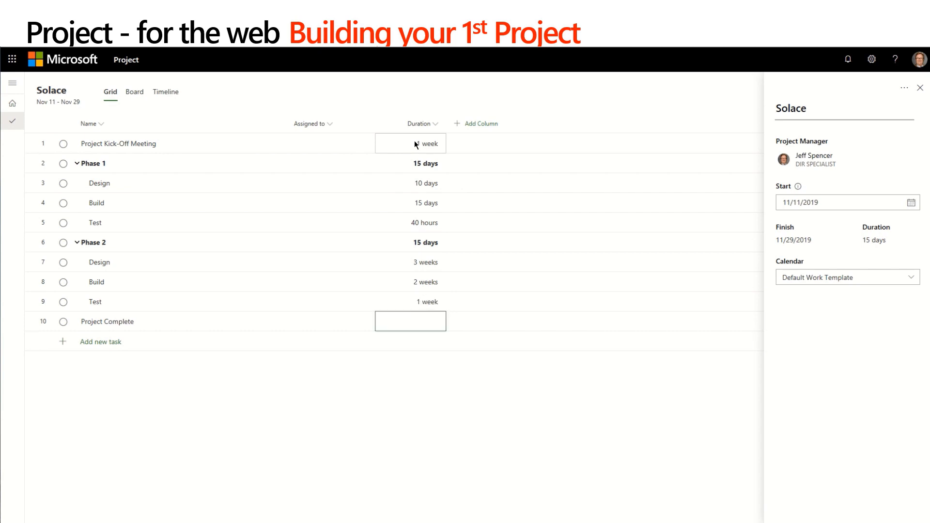
Set the duration of the Project Complete task to 2 weeks.
type("2w")
key("Return")
key("Escape")
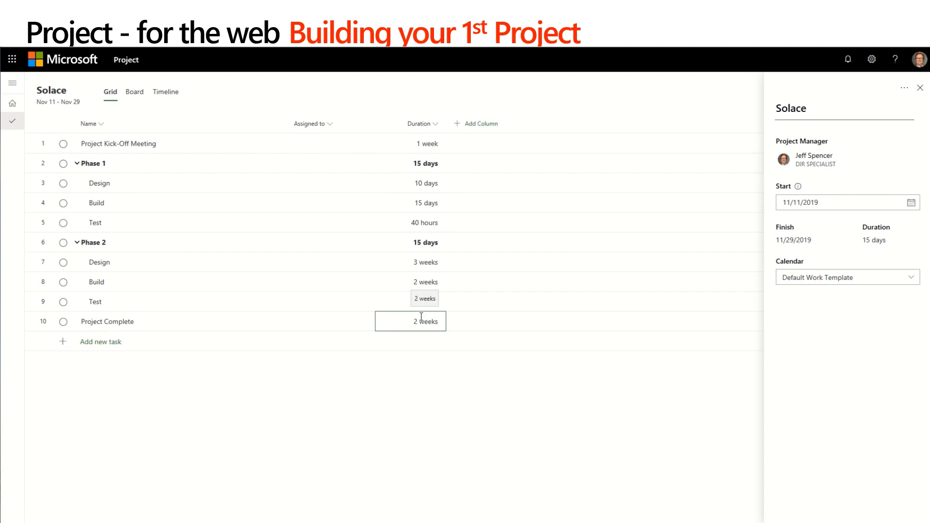
Add the Depends on (before) column and make Phase 1's Design, Build and Test tasks dependent on each other in sequence.
left_click(473, 124)
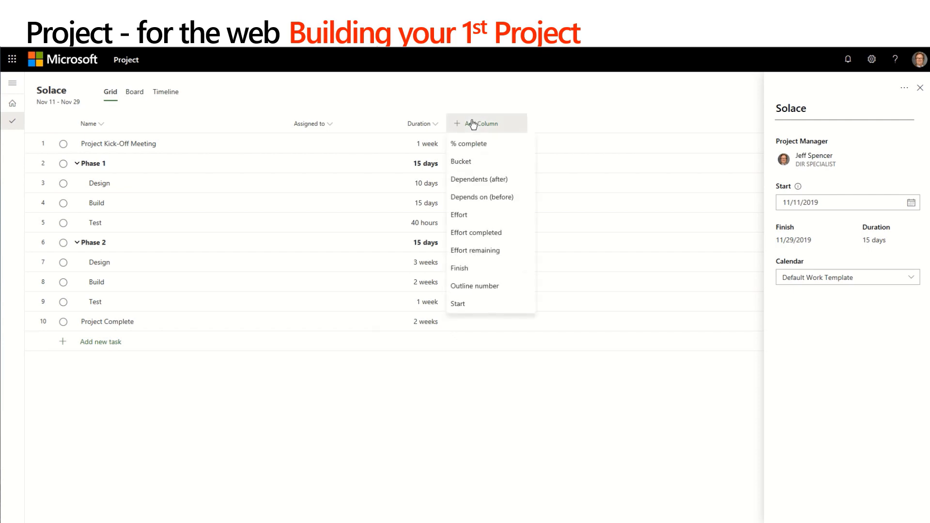
left_click(470, 196)
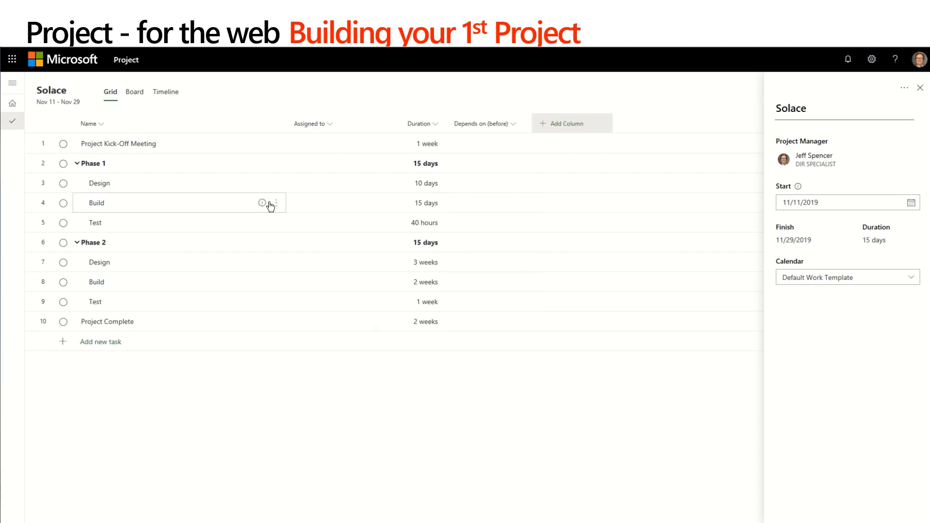
left_click_drag(132, 182, 137, 219)
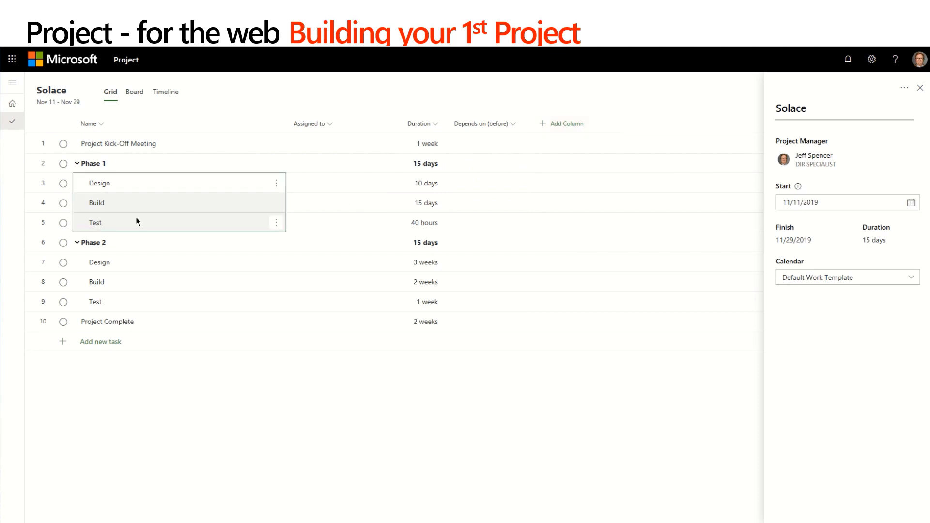
right_click(139, 203)
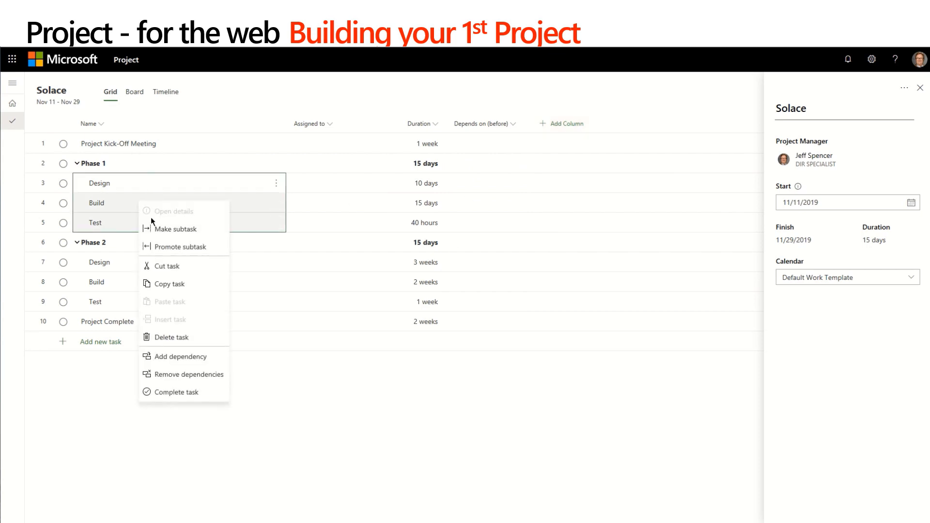
left_click(181, 358)
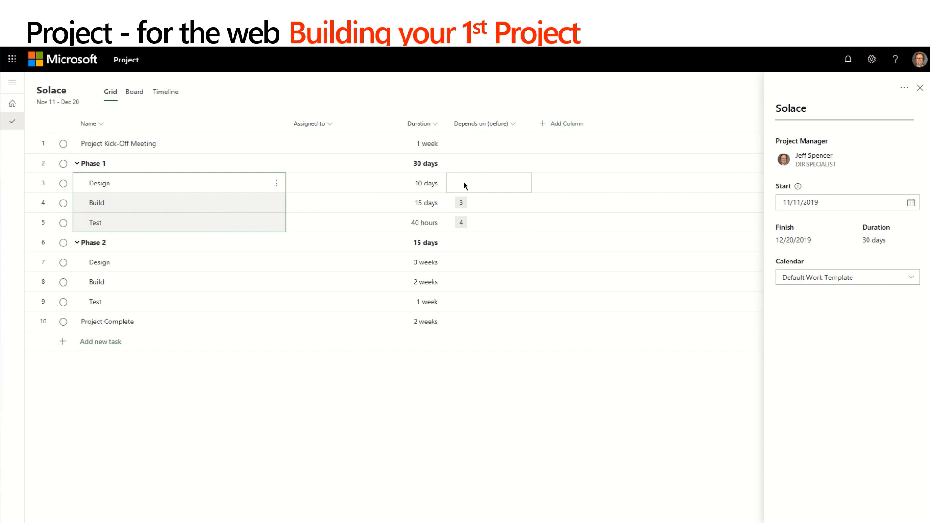
On the timeline, link Phase 2's Design, Build and Test tasks in sequence, and link Phase 1's Test to Project Complete.
left_click(166, 93)
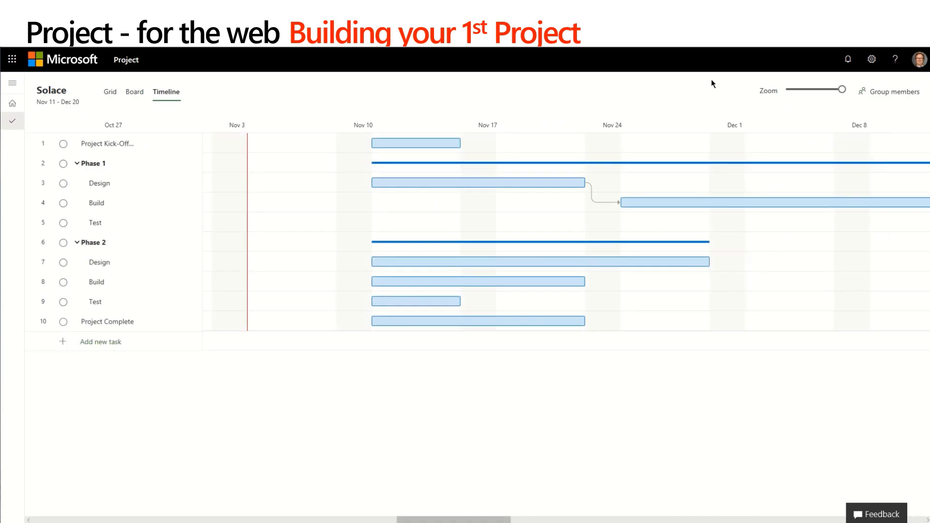
left_click(787, 91)
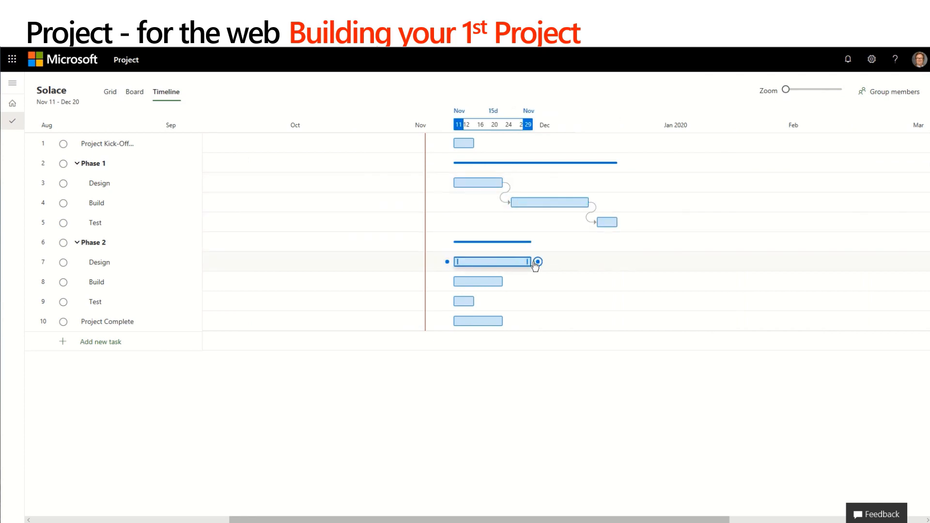
left_click_drag(538, 263, 469, 286)
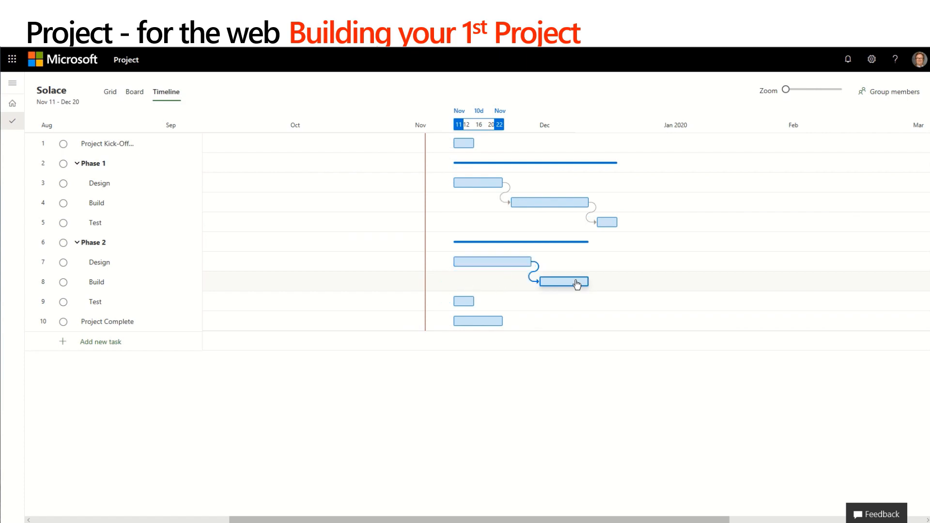
left_click_drag(595, 283, 449, 301)
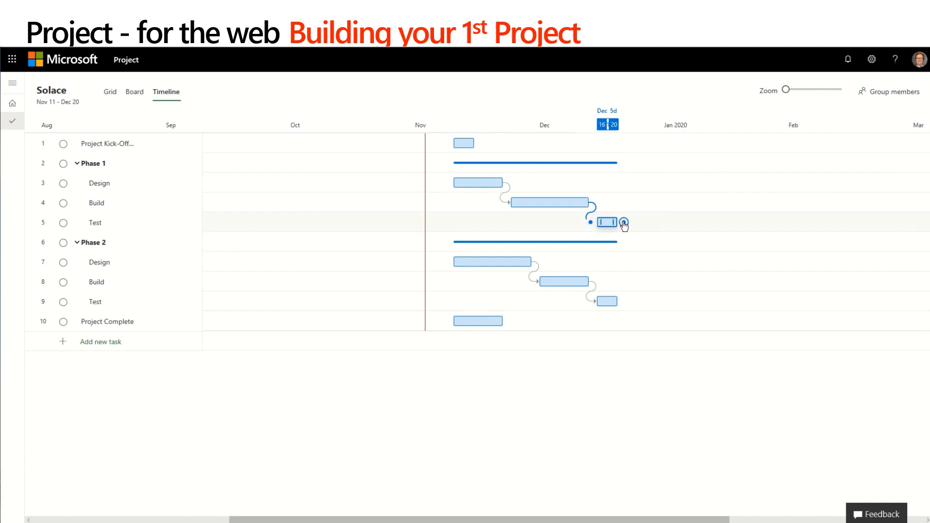
left_click_drag(624, 223, 447, 321)
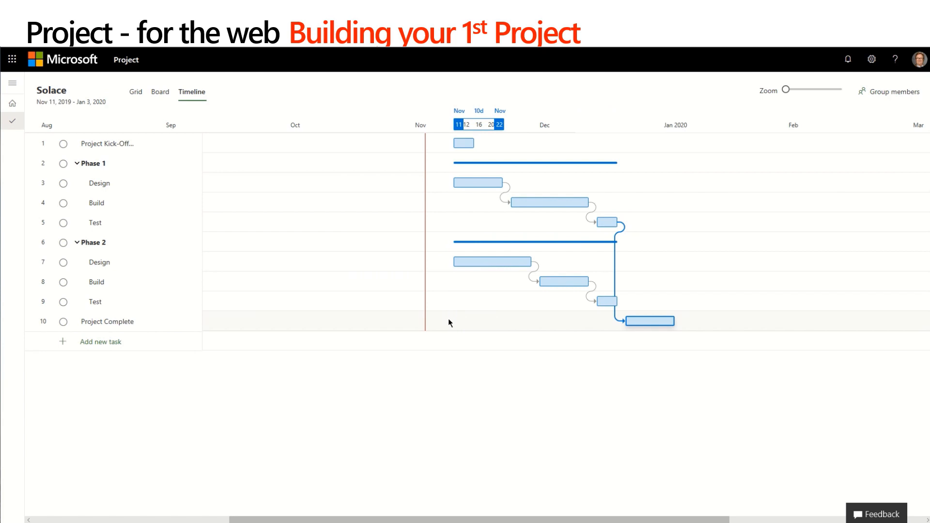
Extend the Project Kick-Off Meeting on the timeline to 8 days and make Phase 1's Design task depend on it.
mouse_move(479, 146)
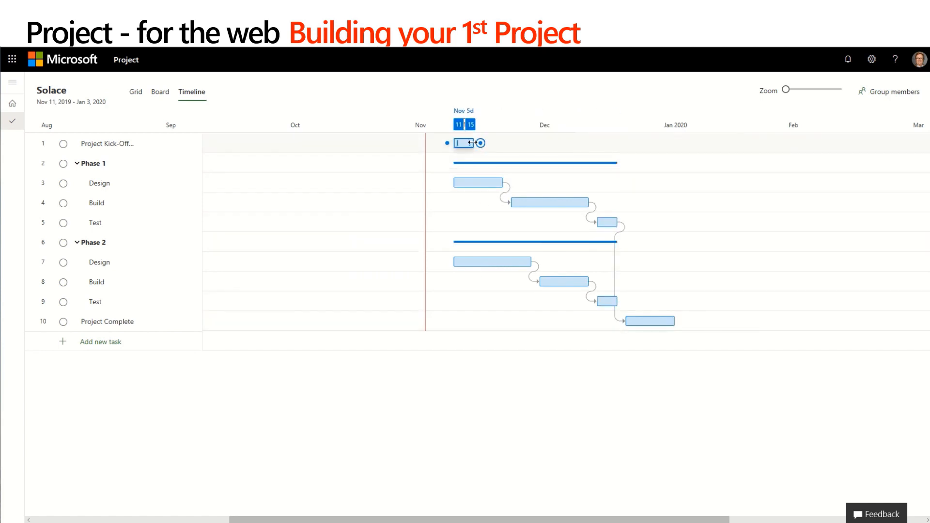
left_click_drag(472, 142, 500, 145)
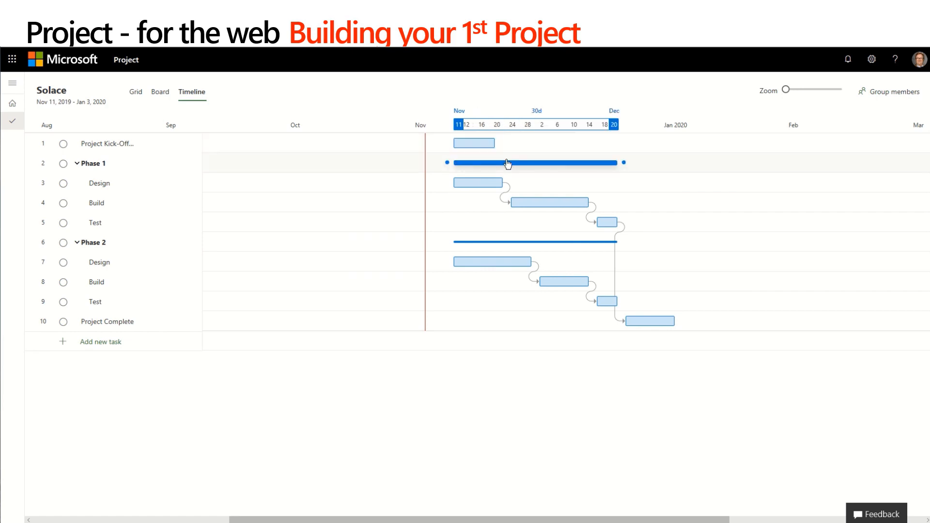
mouse_move(502, 145)
left_click_drag(495, 156, 447, 183)
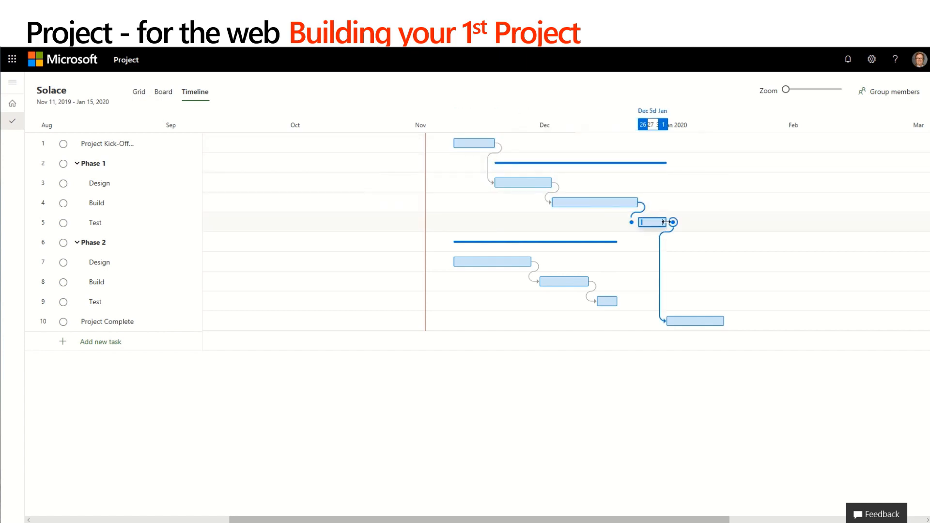
Lengthen Phase 1's Test task to 80 hours on the timeline.
left_click_drag(669, 222, 697, 221)
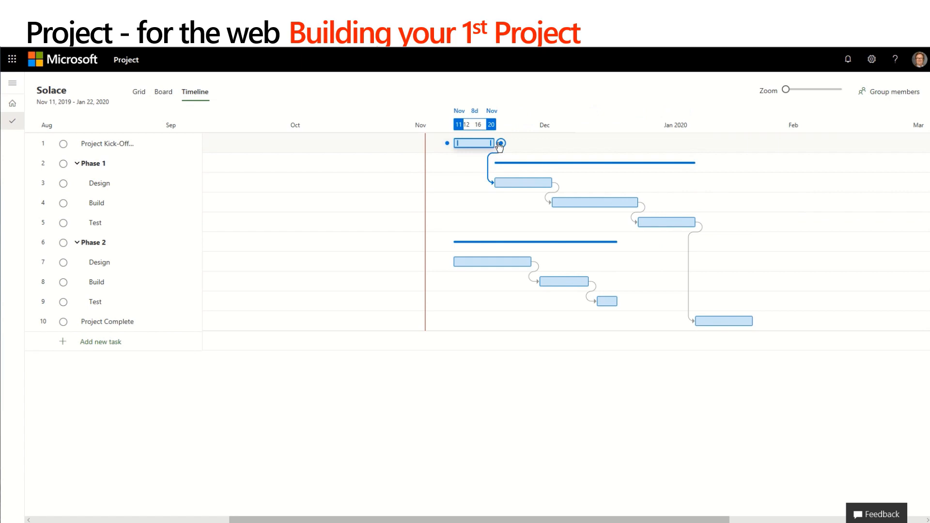
Link the Project Kick-Off Meeting to Phase 2's Design task, and Phase 2's Test task to Project Complete.
left_click_drag(500, 145, 448, 262)
mouse_move(672, 306)
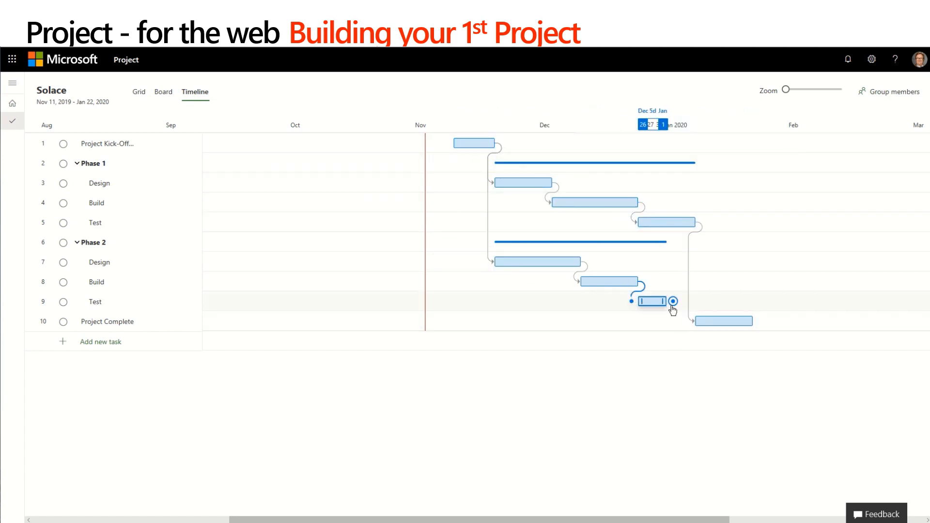
left_click_drag(673, 302, 694, 322)
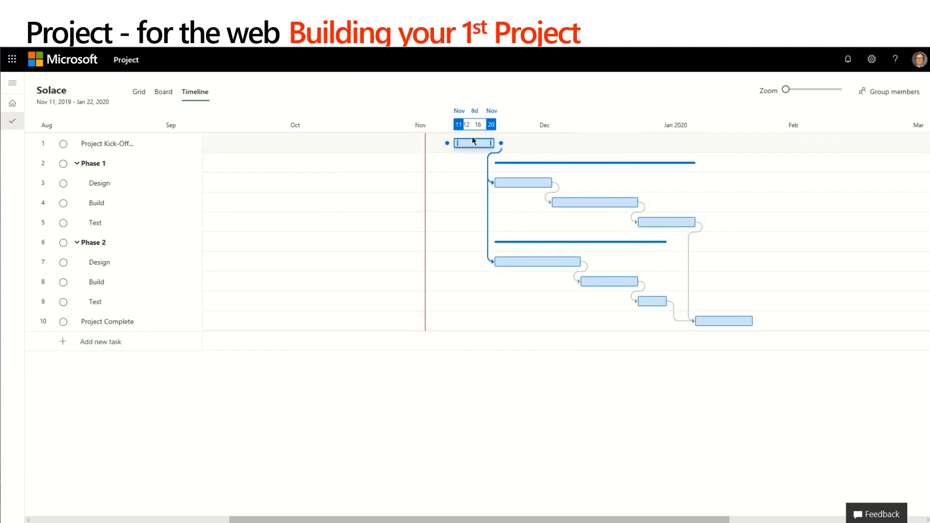
Move the Project Kick-Off Meeting on the timeline so that it starts on October 14, 2019, and check the rescheduled plan.
left_click_drag(474, 145, 353, 155)
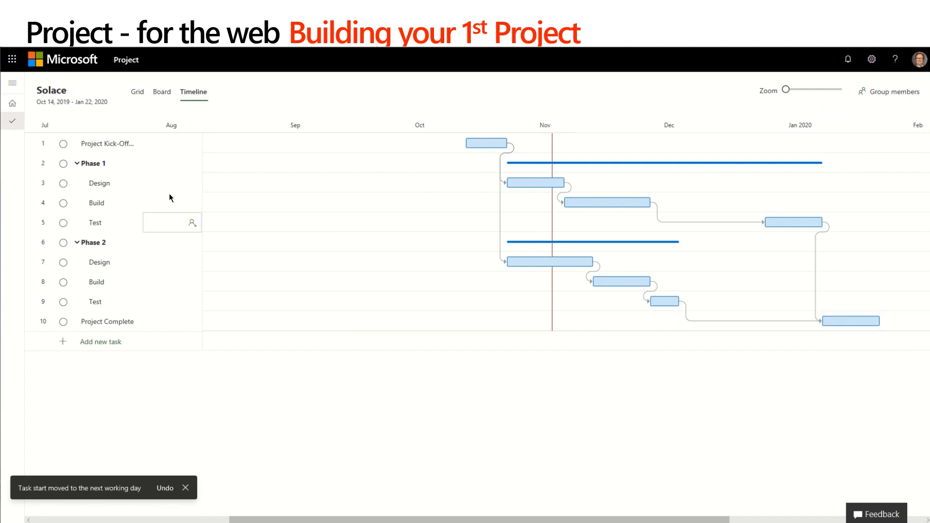
left_click(139, 92)
left_click(189, 93)
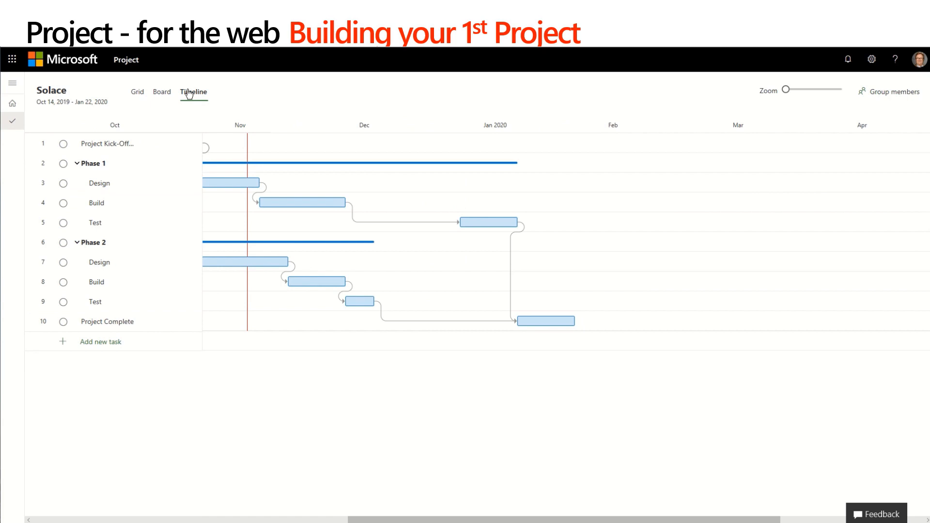
Mark the Project Kick-Off Meeting and Phase 1's Design as complete, and move Phase 1's 15-day Build task to In Progress on the board.
left_click(63, 144)
left_click(64, 183)
left_click(161, 92)
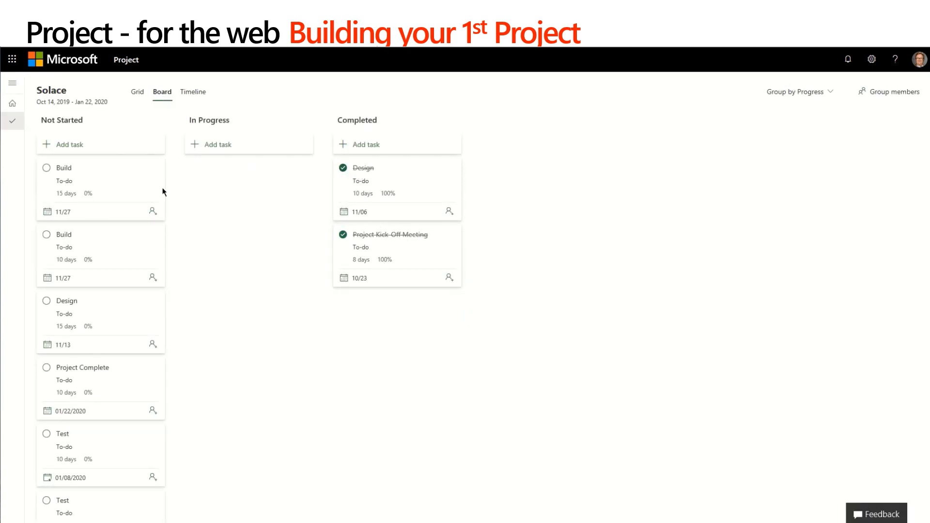
left_click_drag(125, 178, 240, 189)
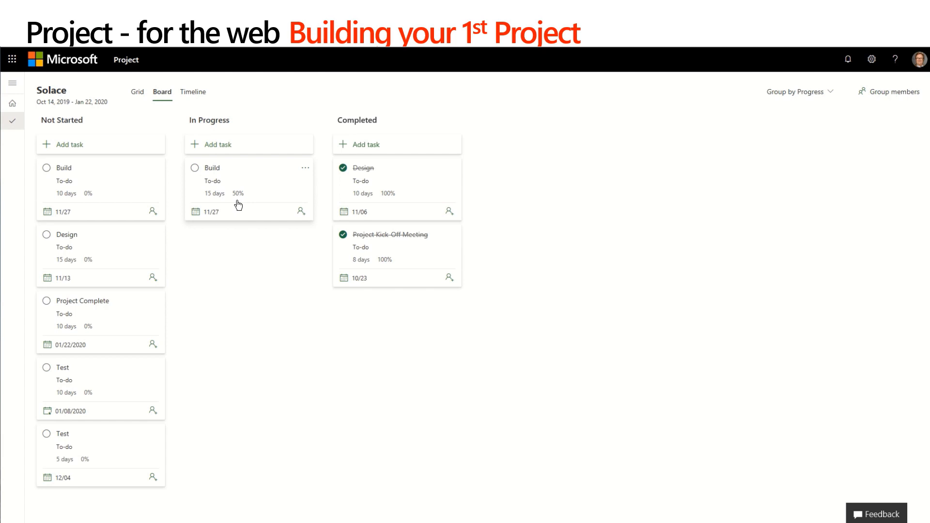
Review the updated task progress in the Grid, Board and Timeline views.
left_click(138, 95)
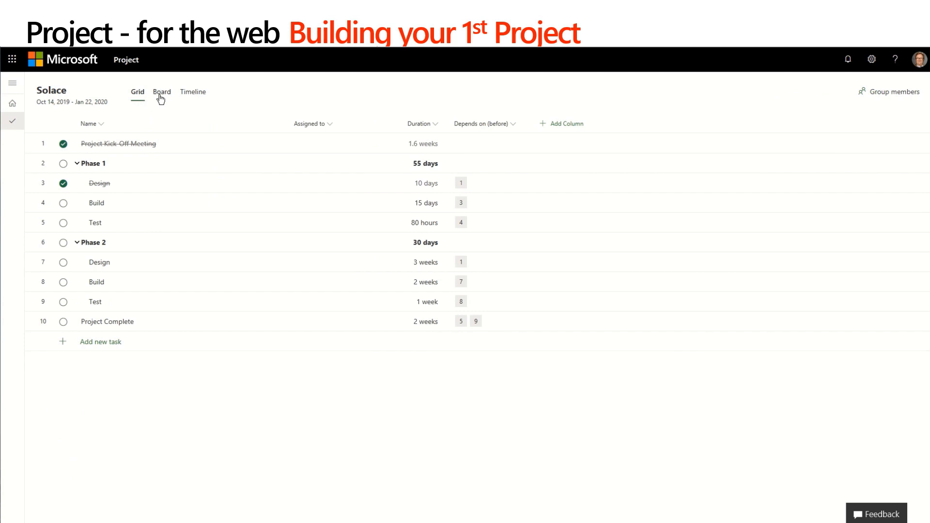
left_click(161, 98)
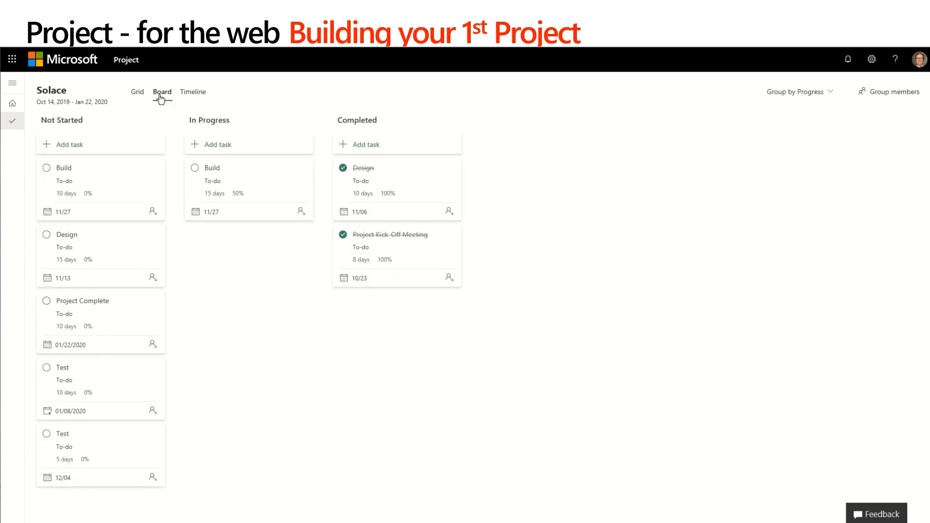
left_click(192, 99)
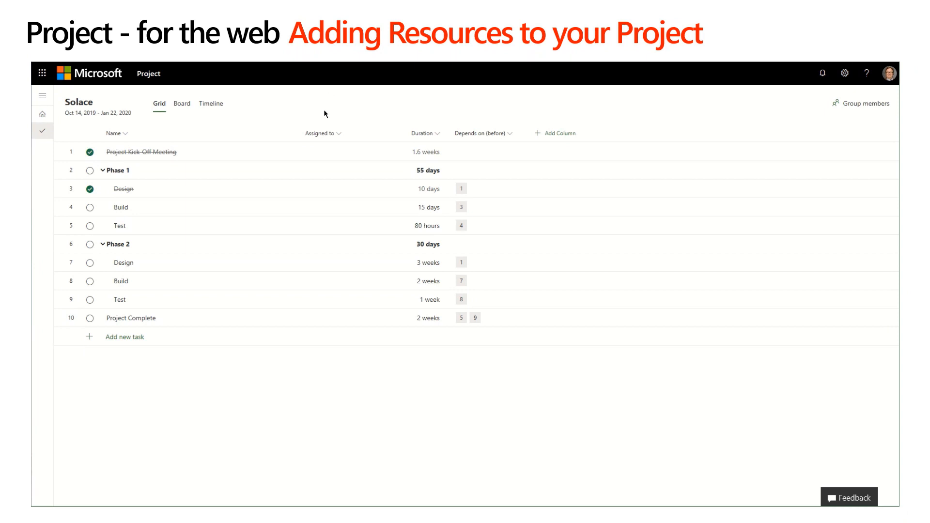
Assign the project manager to the Project Kick-Off Meeting task in the grid.
left_click(323, 155)
type("jeff")
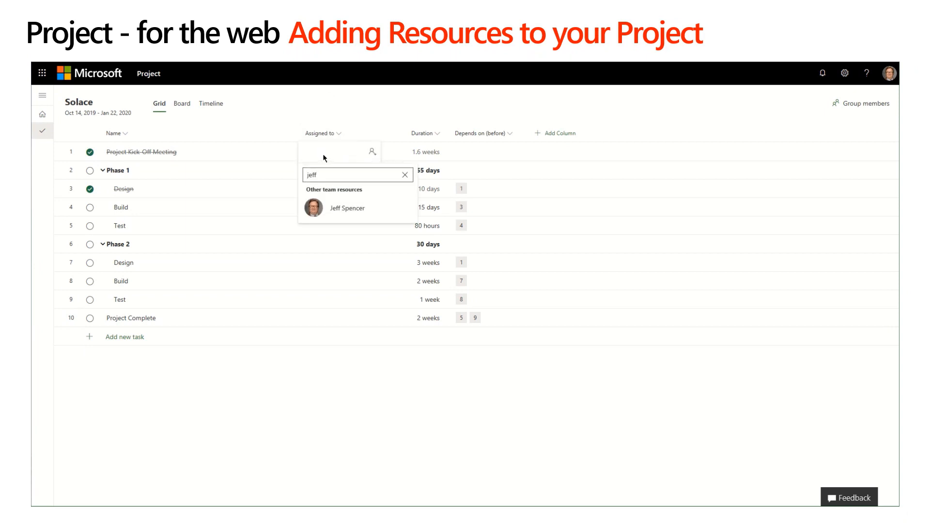
left_click(343, 209)
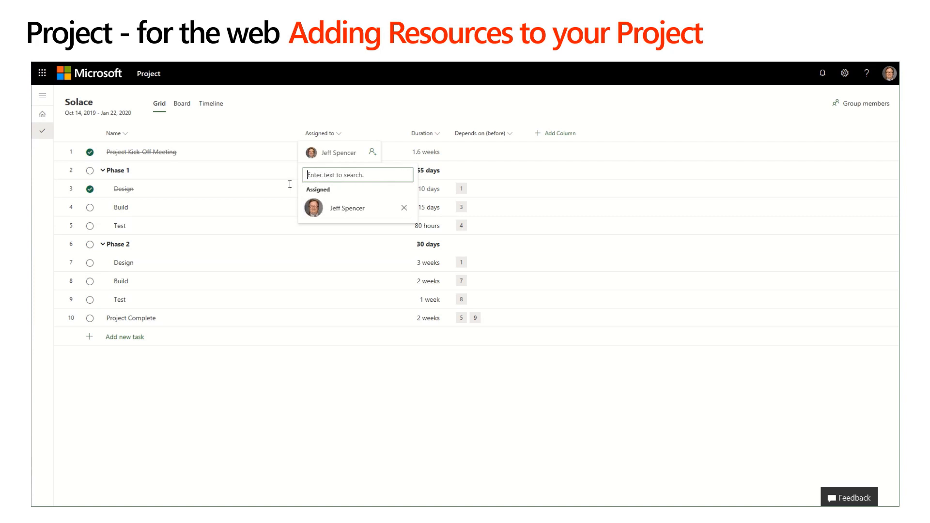
left_click(309, 226)
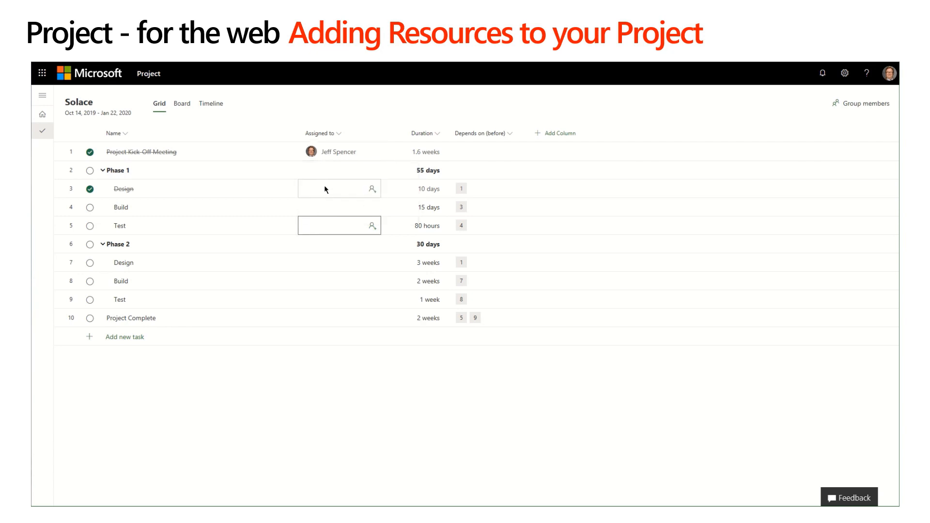
Assign a second team member to Phase 1's Design task, creating the new Solace group for the project.
left_click(326, 190)
type("Mike Kre")
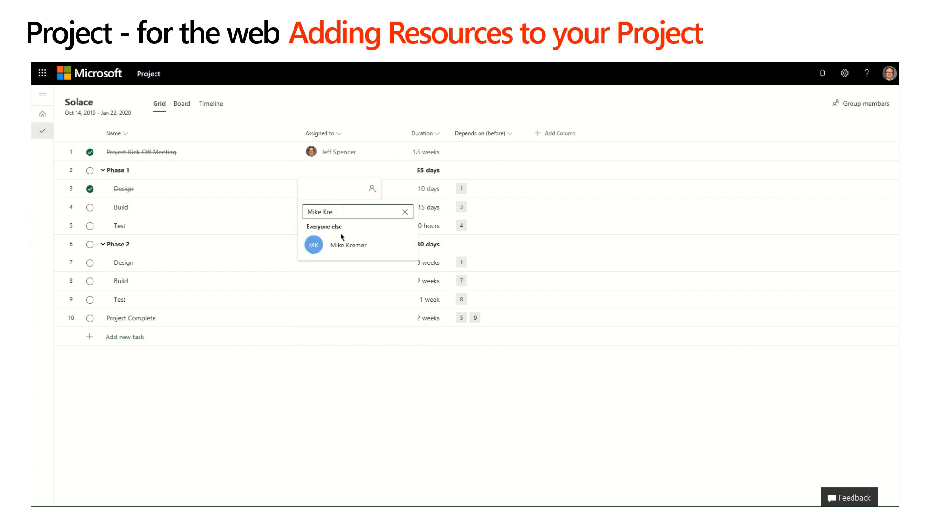
left_click(348, 245)
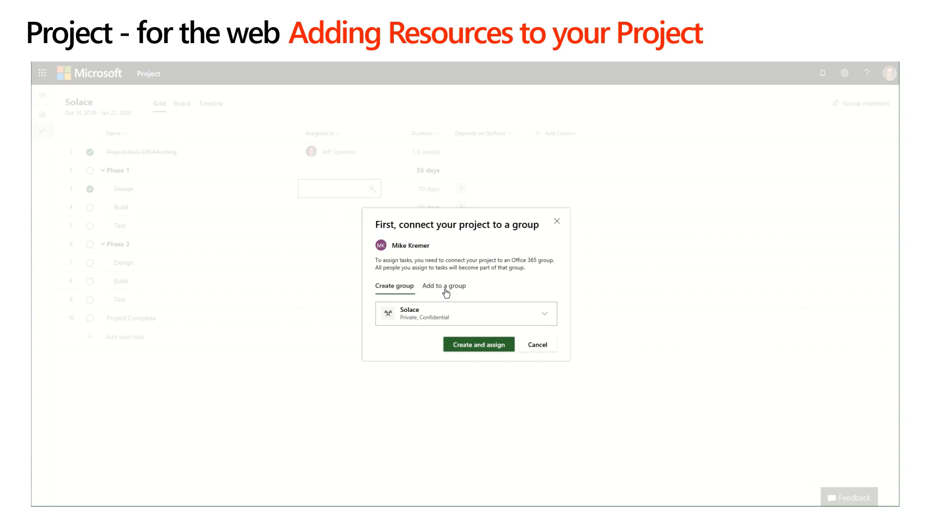
left_click(468, 345)
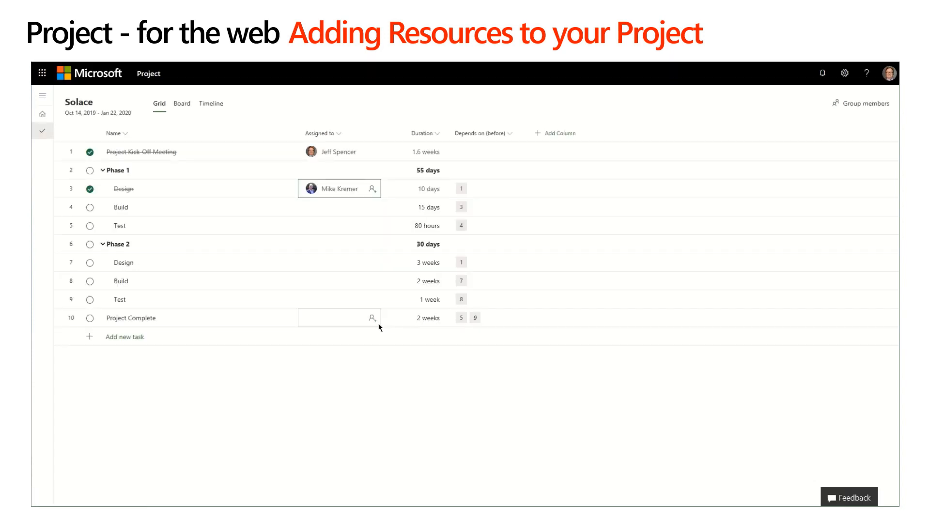
Add the Effort column to the grid and assign both team members to Phase 1's Build task.
left_click(545, 139)
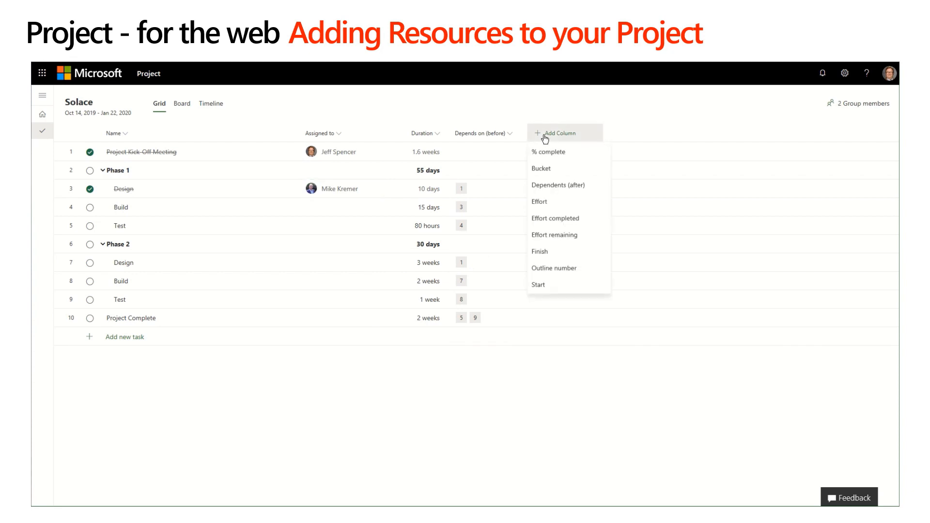
left_click(538, 205)
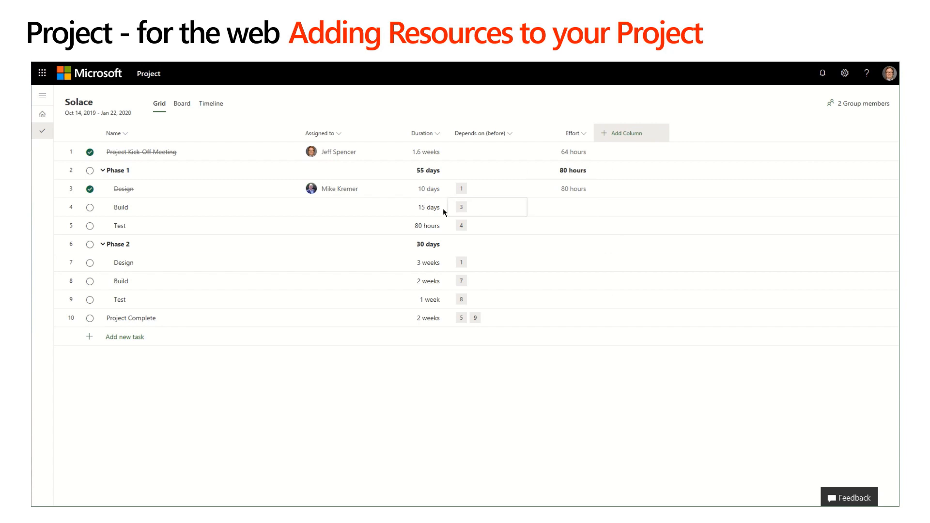
left_click(334, 209)
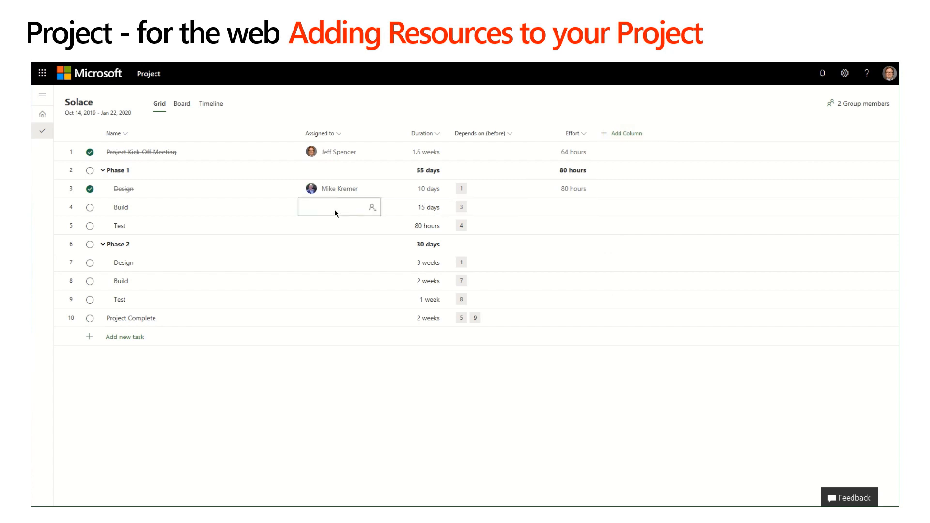
left_click(371, 207)
left_click(331, 269)
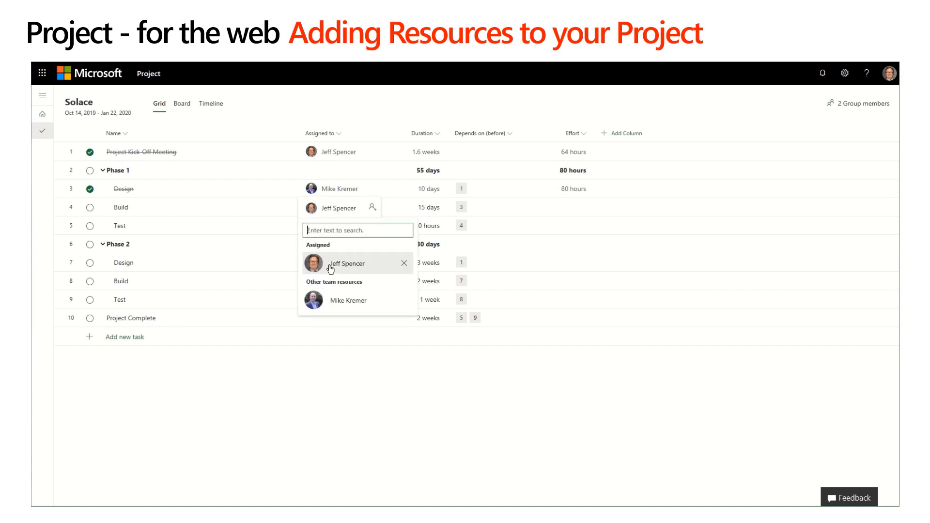
left_click(315, 299)
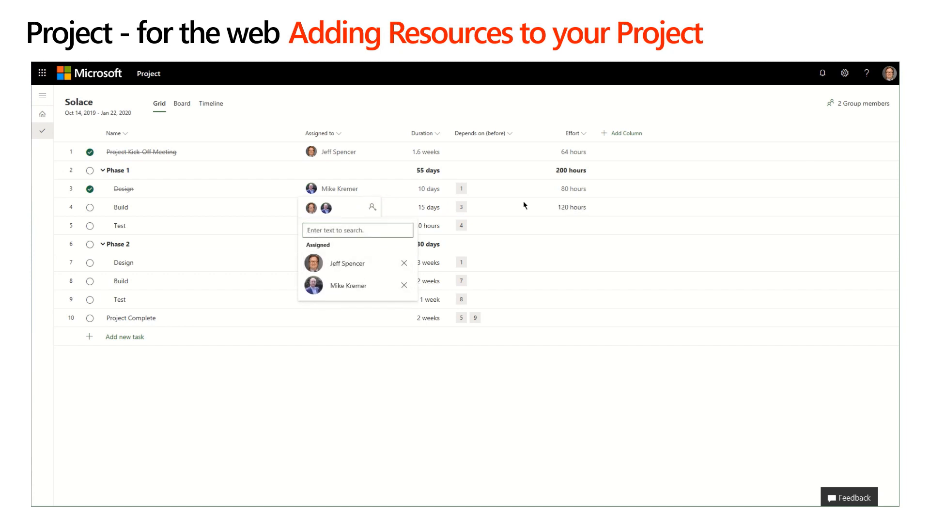